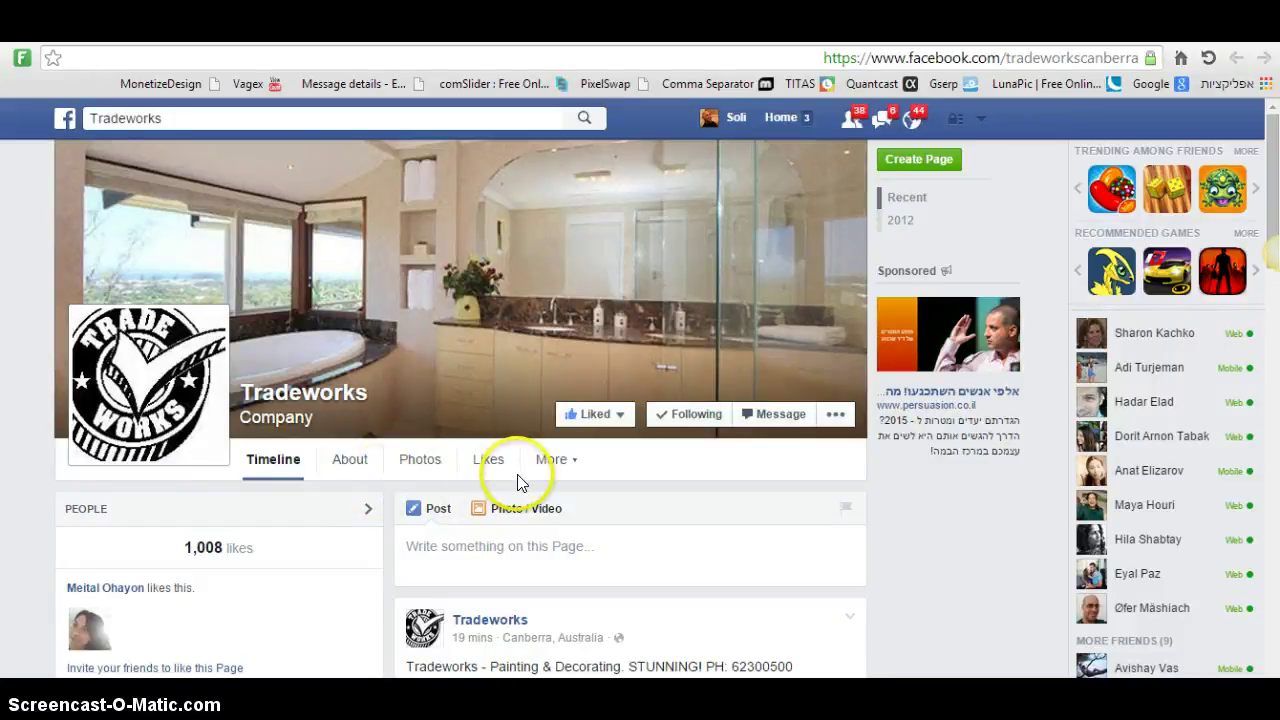
Let the Tradeworks page's newest video post play, then open and close its options menu
scroll(513, 490, down, 3)
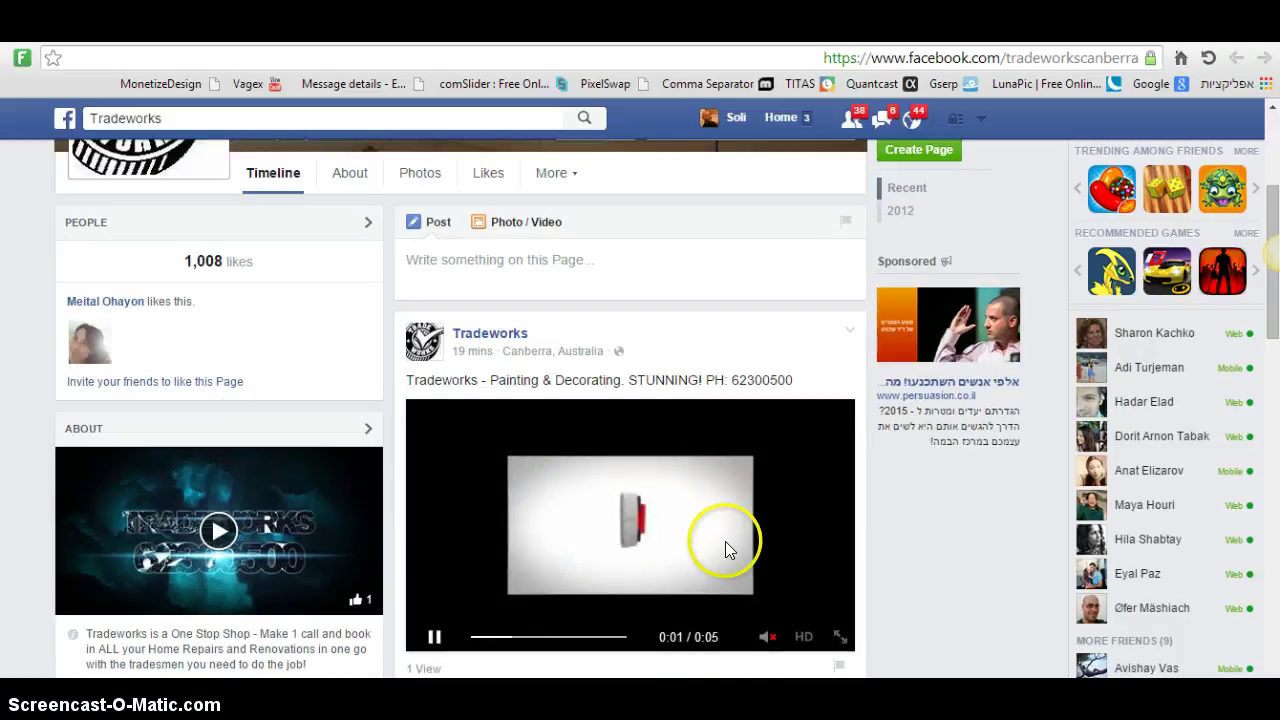
scroll(686, 549, down, 2)
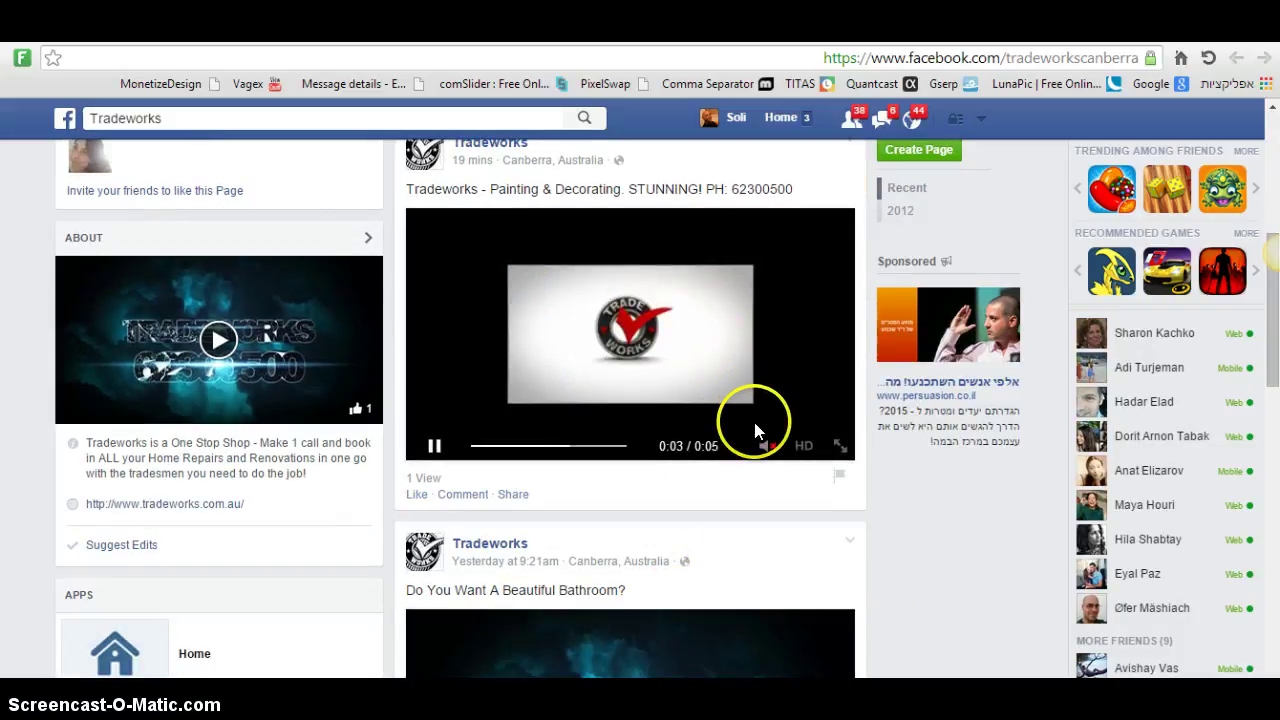
scroll(754, 430, up, 1)
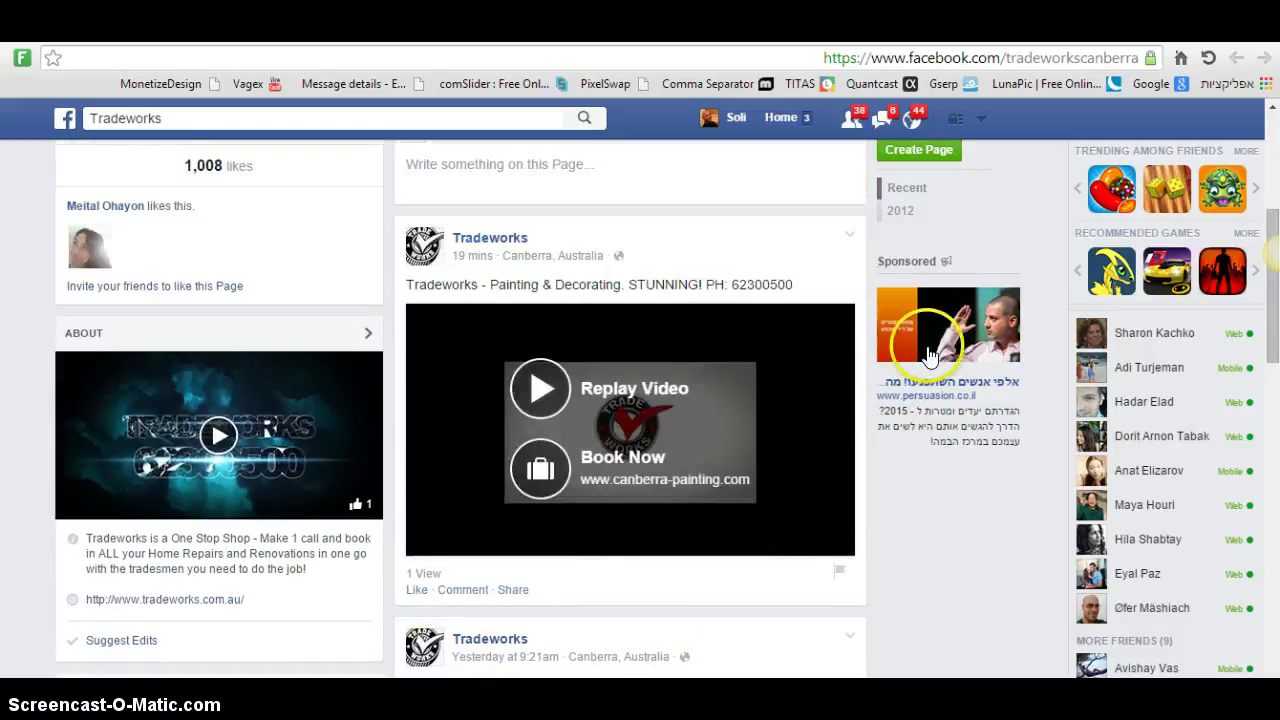
click(850, 240)
click(850, 240)
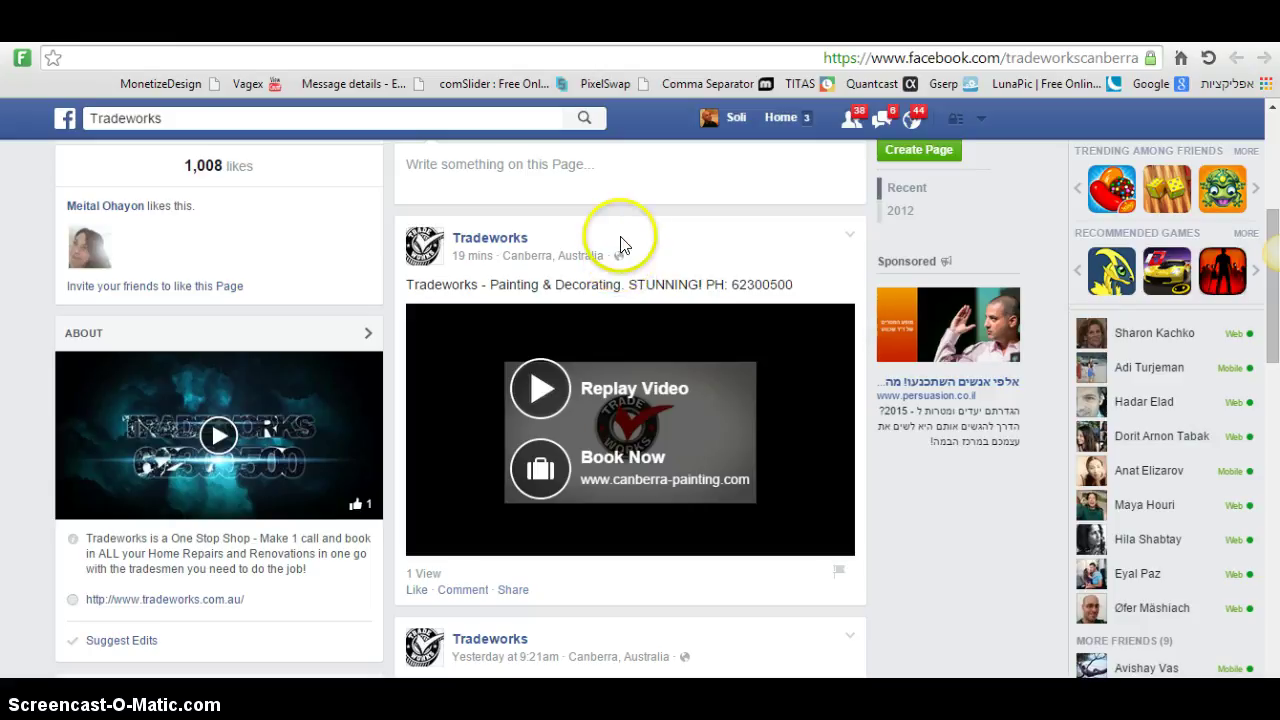
click(620, 258)
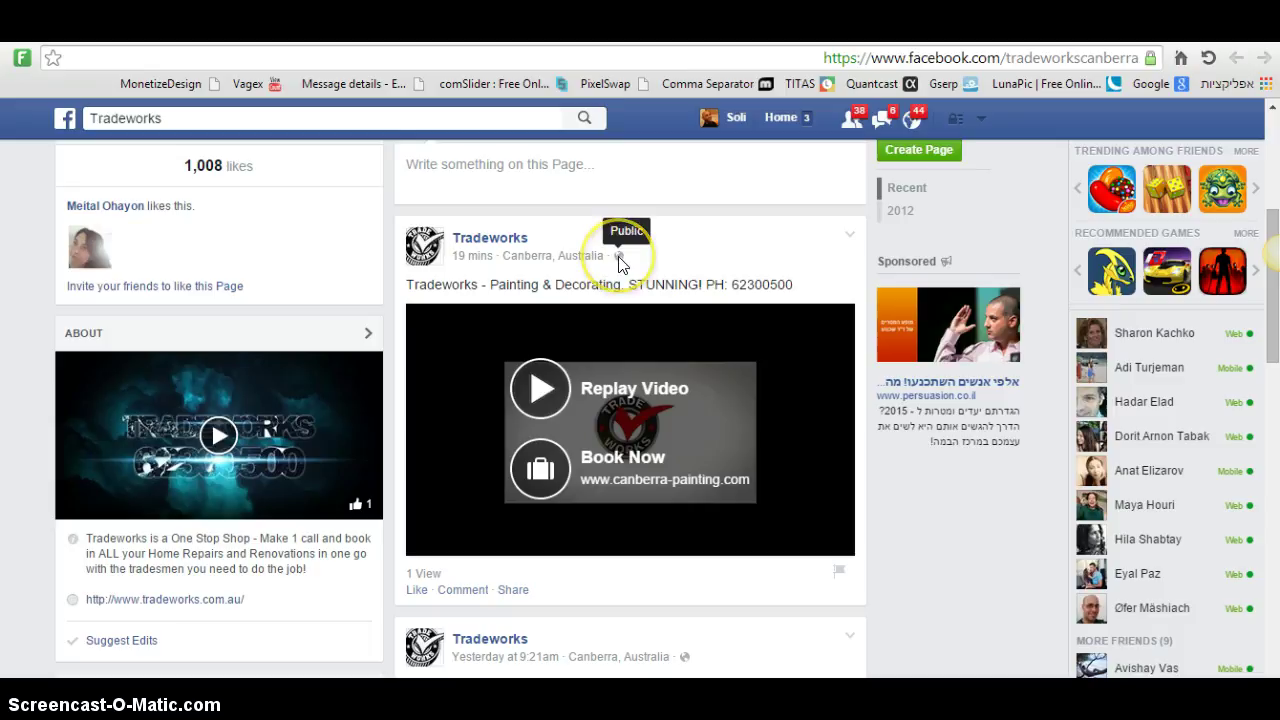
scroll(302, 406, up, 3)
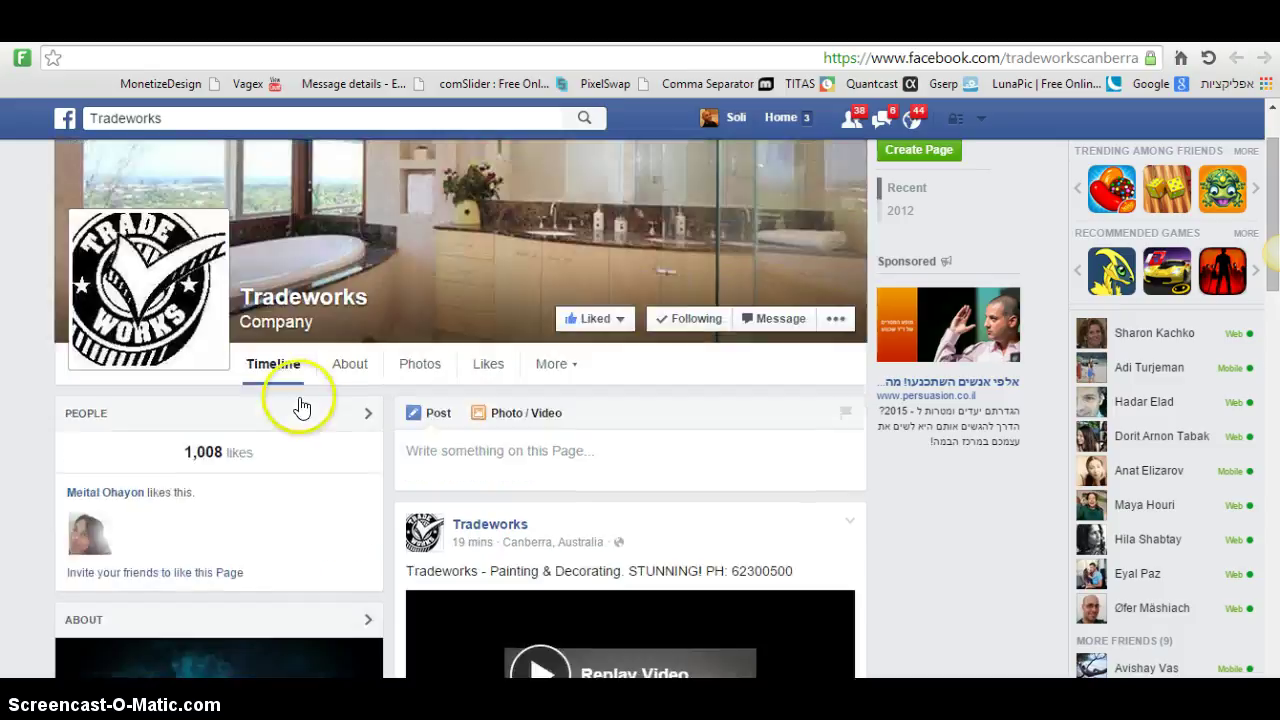
scroll(302, 406, down, 2)
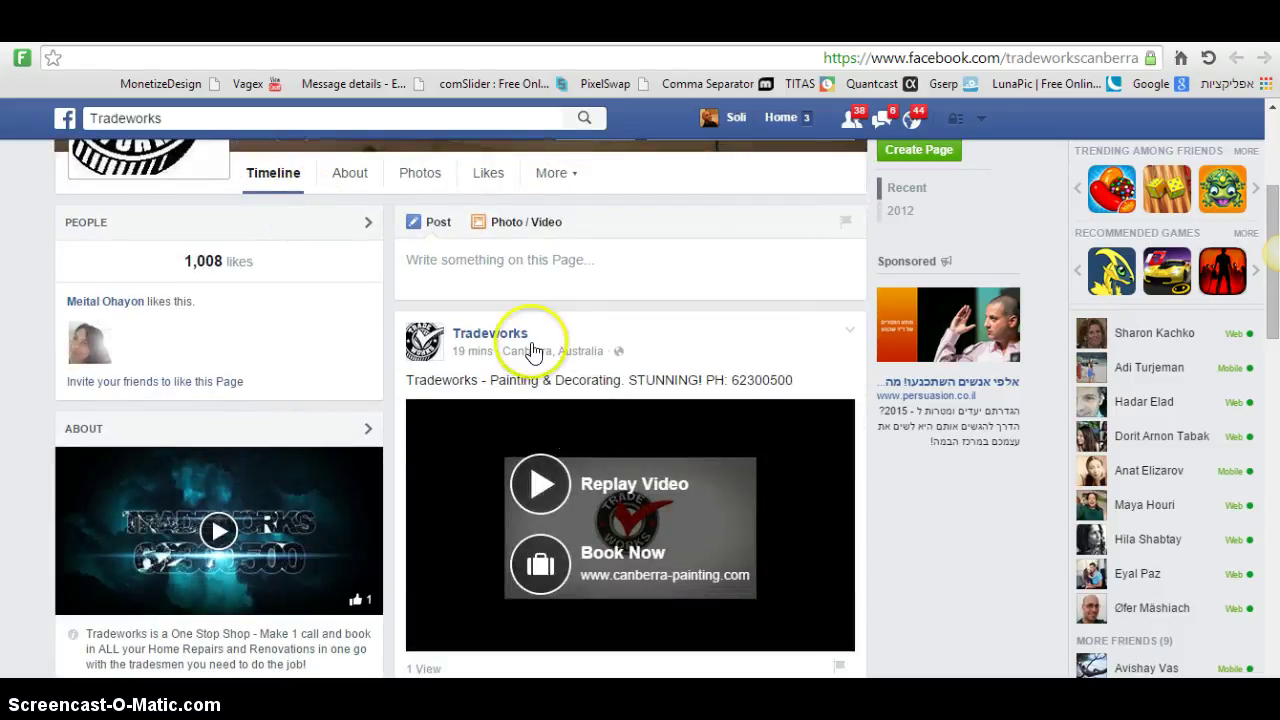
scroll(613, 395, down, 3)
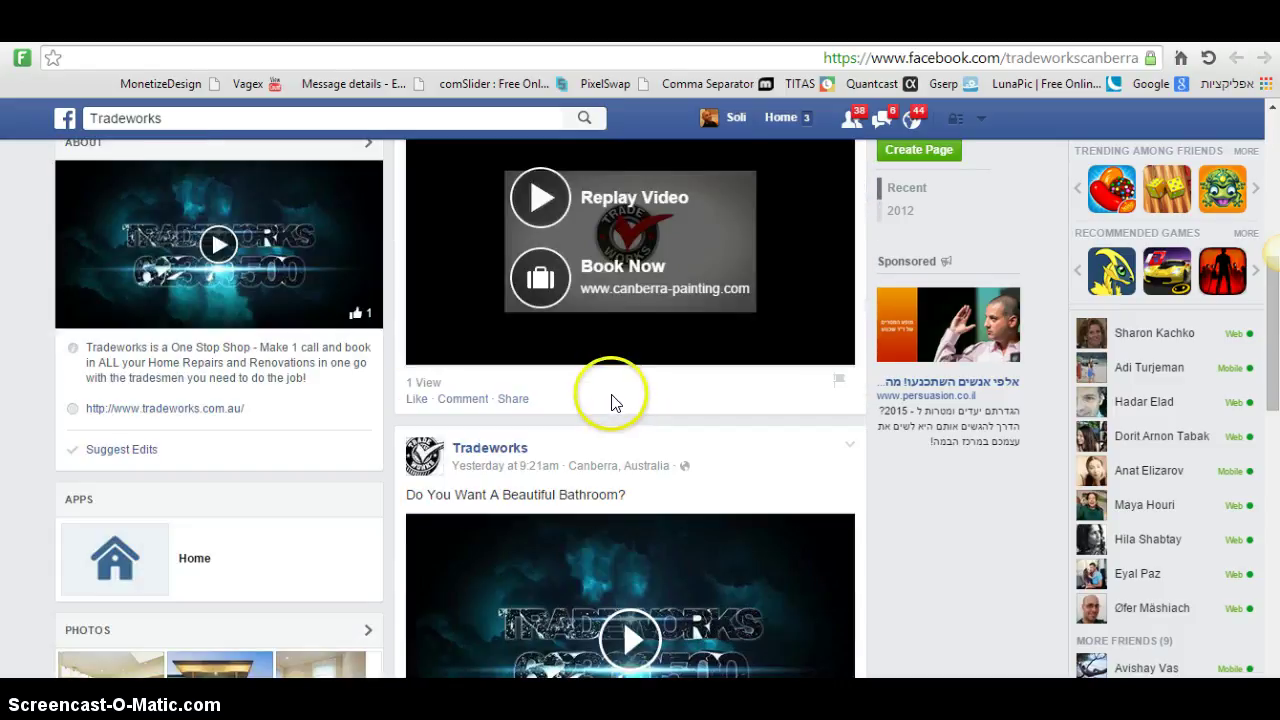
scroll(561, 388, up, 4)
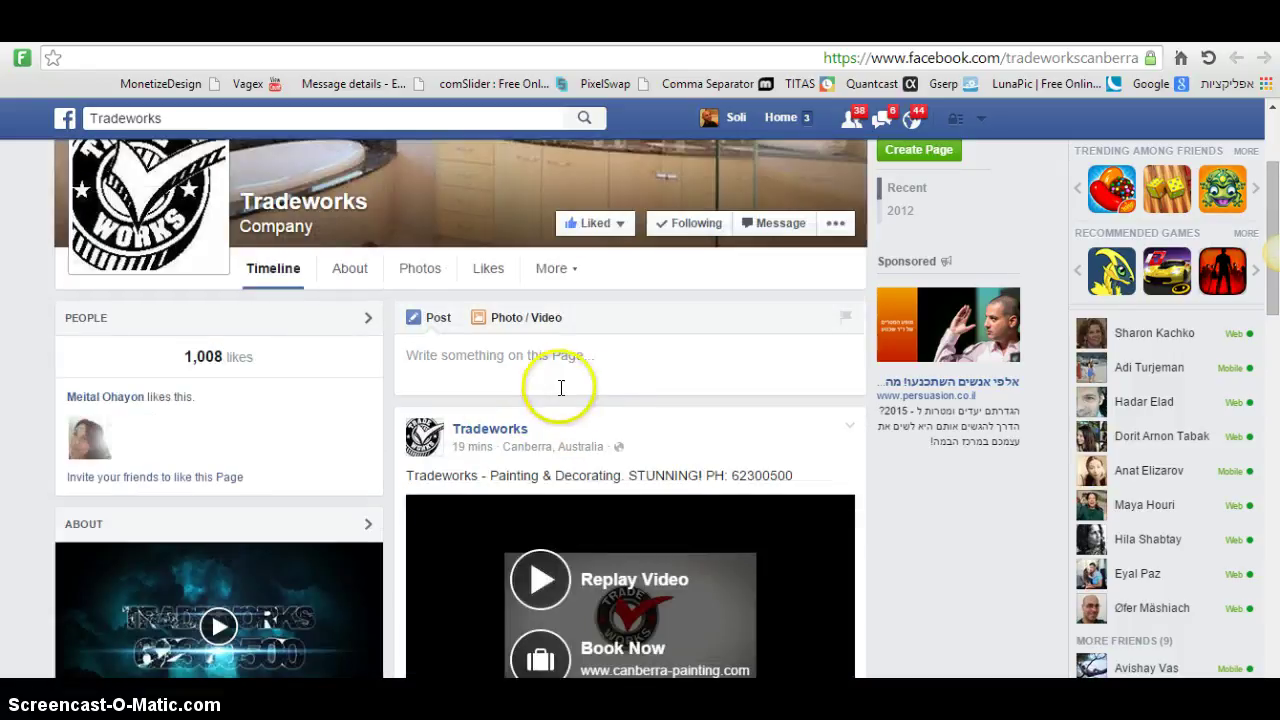
click(619, 450)
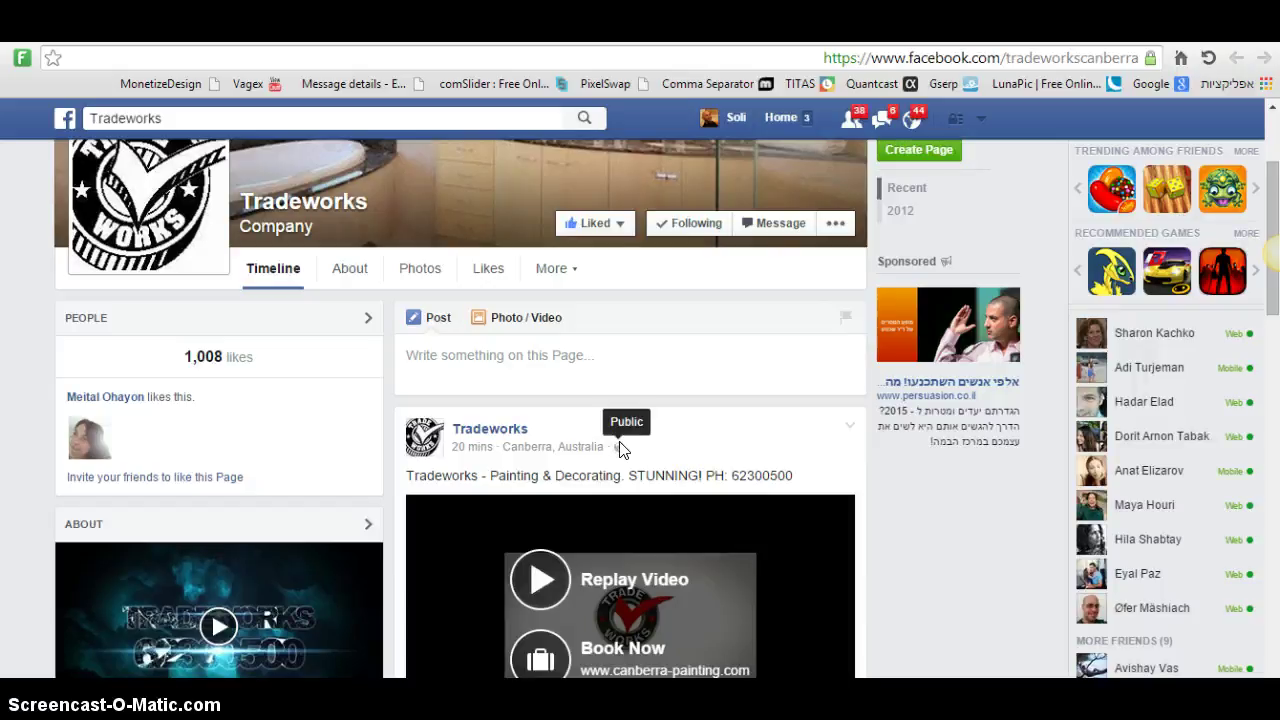
click(621, 450)
scroll(610, 460, down, 1)
scroll(700, 520, down, 1)
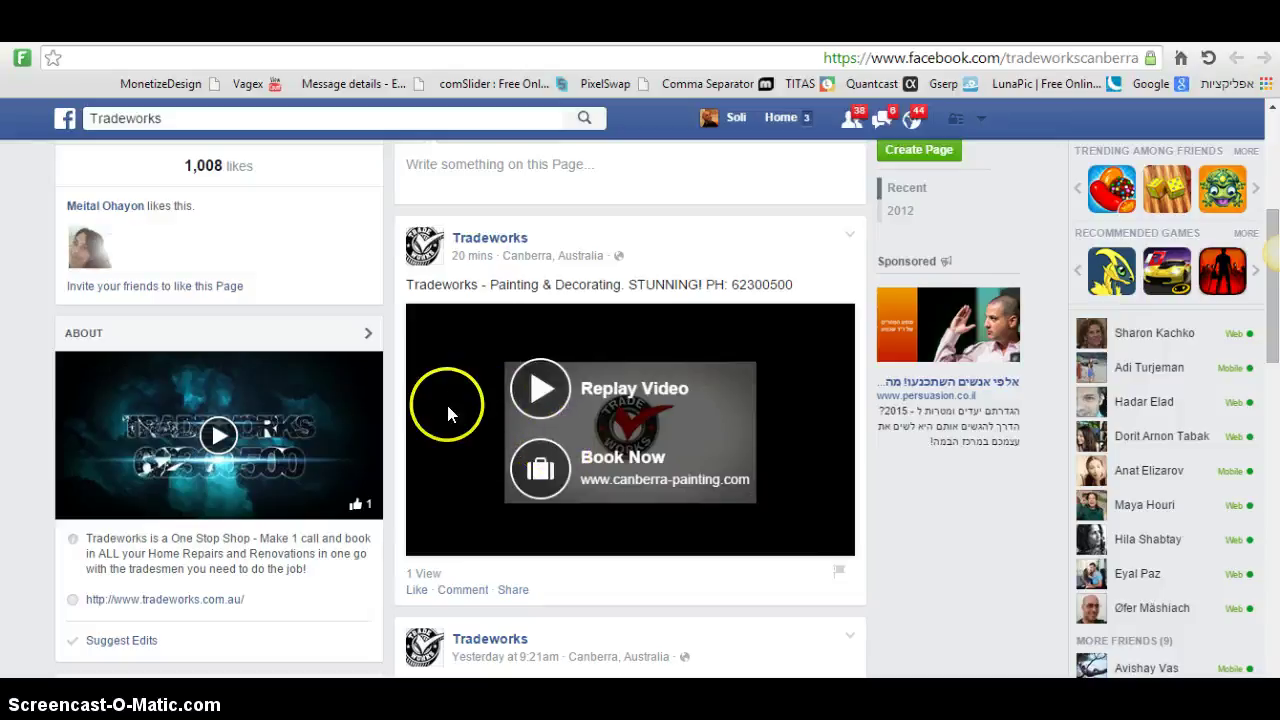
Choose Embed Post for the Tradeworks video and select its embed code
click(850, 238)
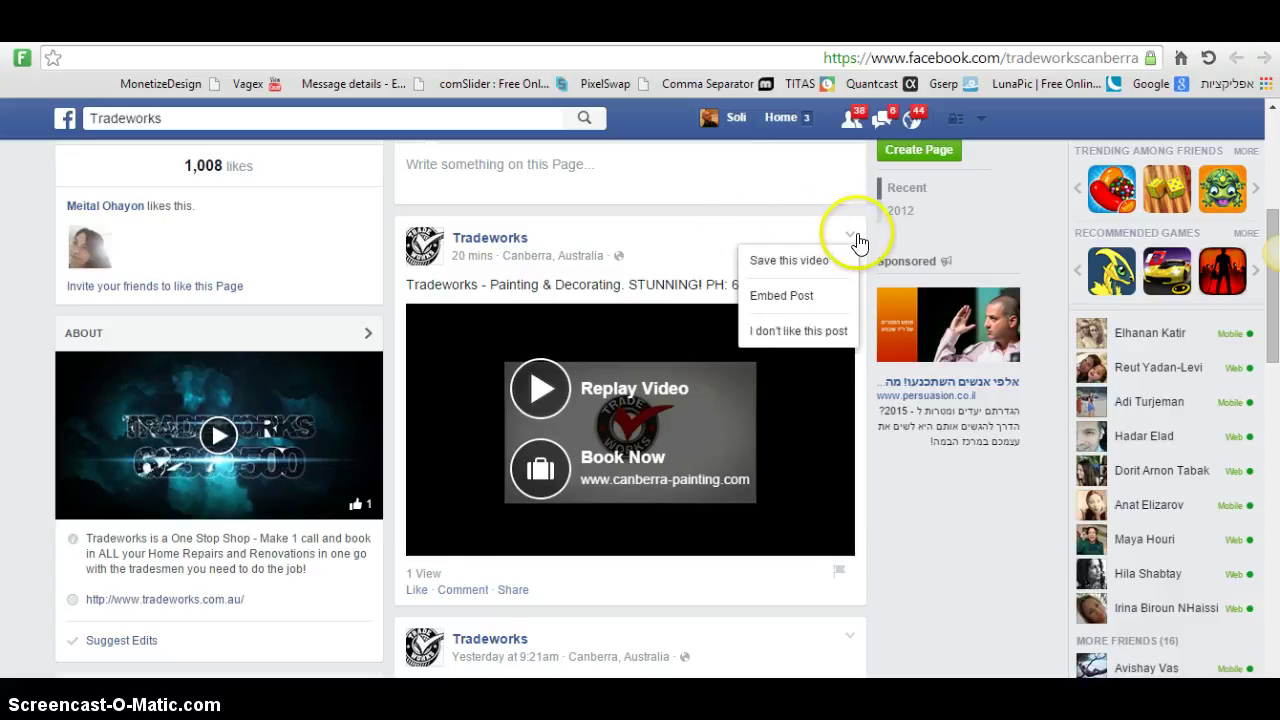
click(790, 295)
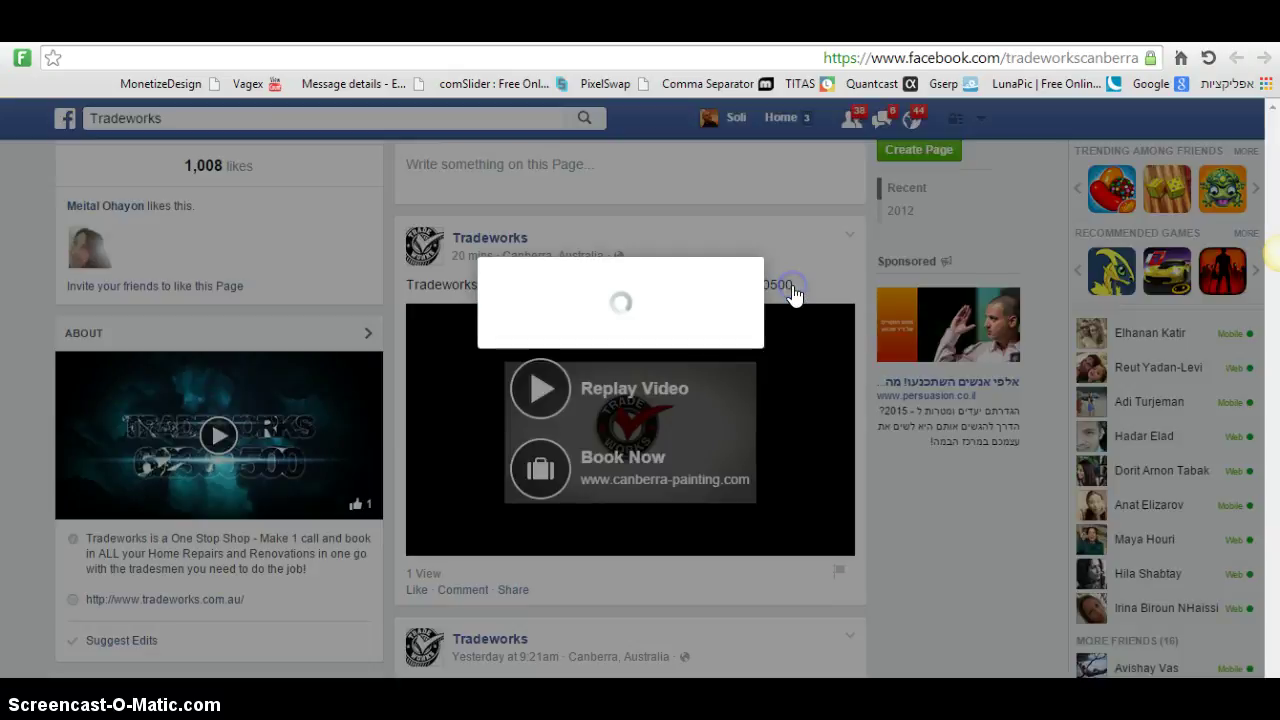
click(585, 203)
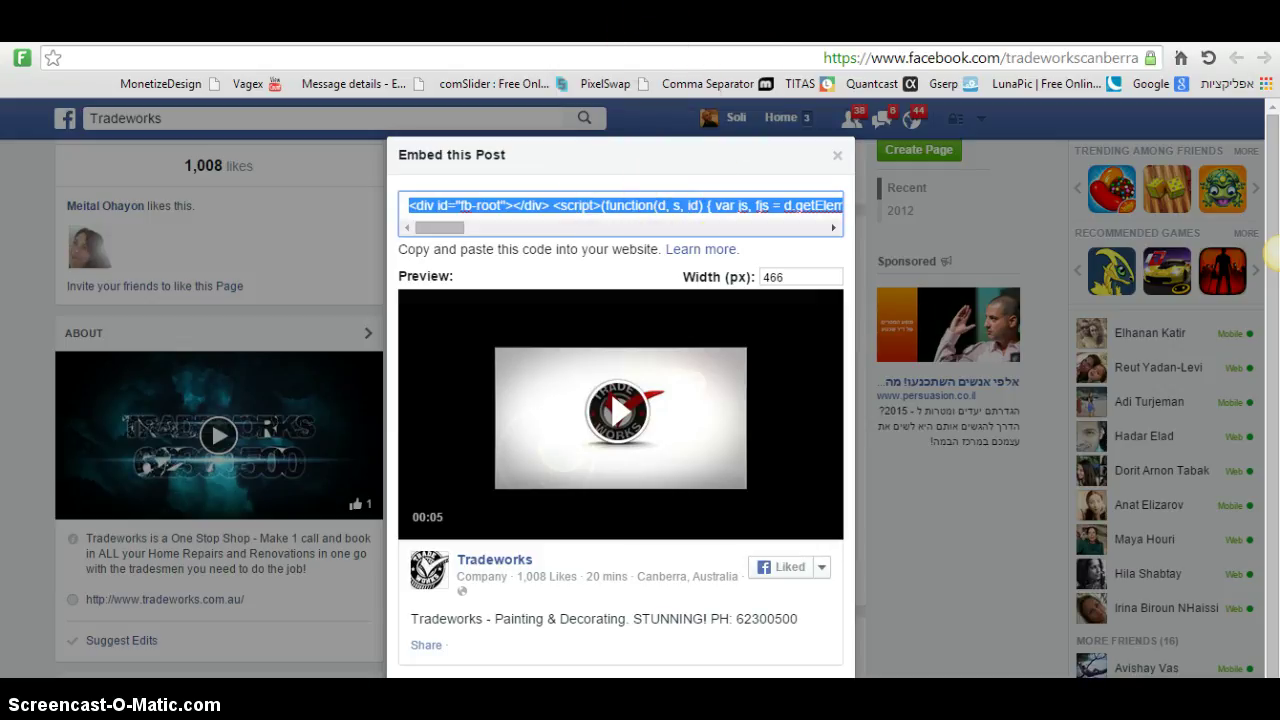
Switch to the client's Gmail conversation and expand its hidden older messages
key(ctrl+Tab)
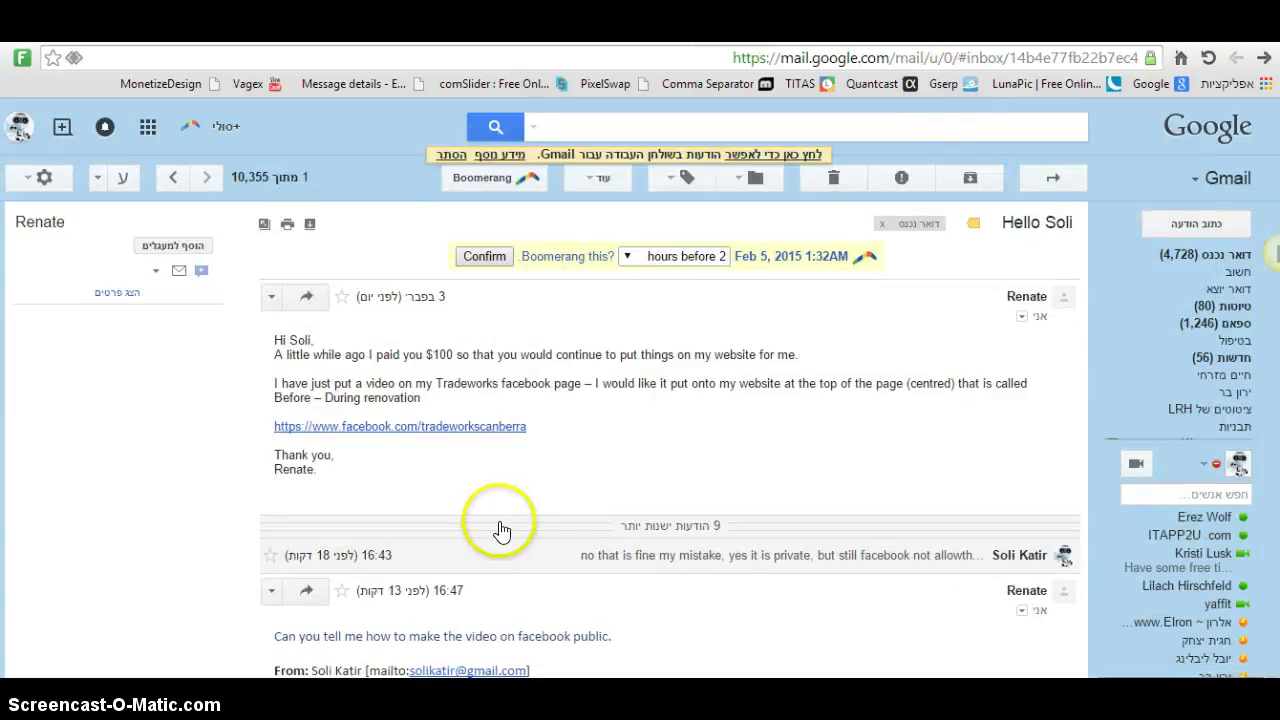
scroll(500, 525, down, 5)
scroll(505, 525, up, 1)
click(543, 358)
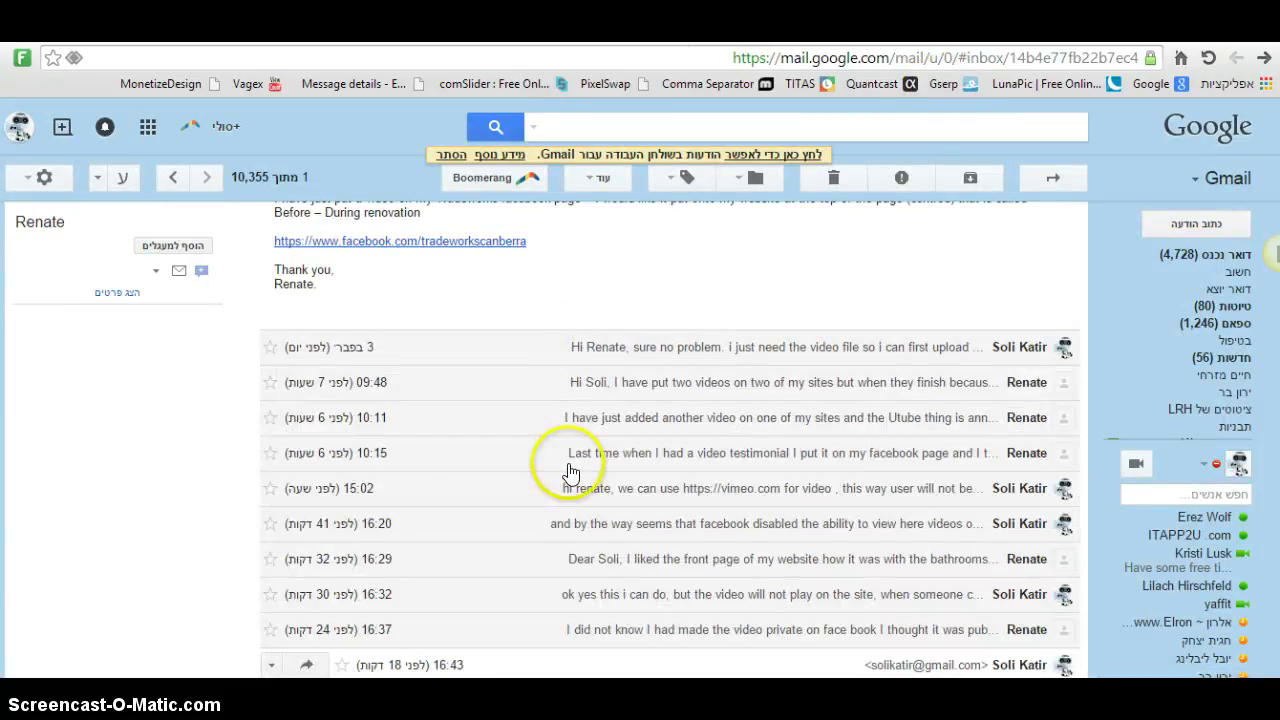
scroll(571, 471, down, 3)
Open the 16:37, 16:32, 16:29 and 16:20 messages to read them in full
click(642, 452)
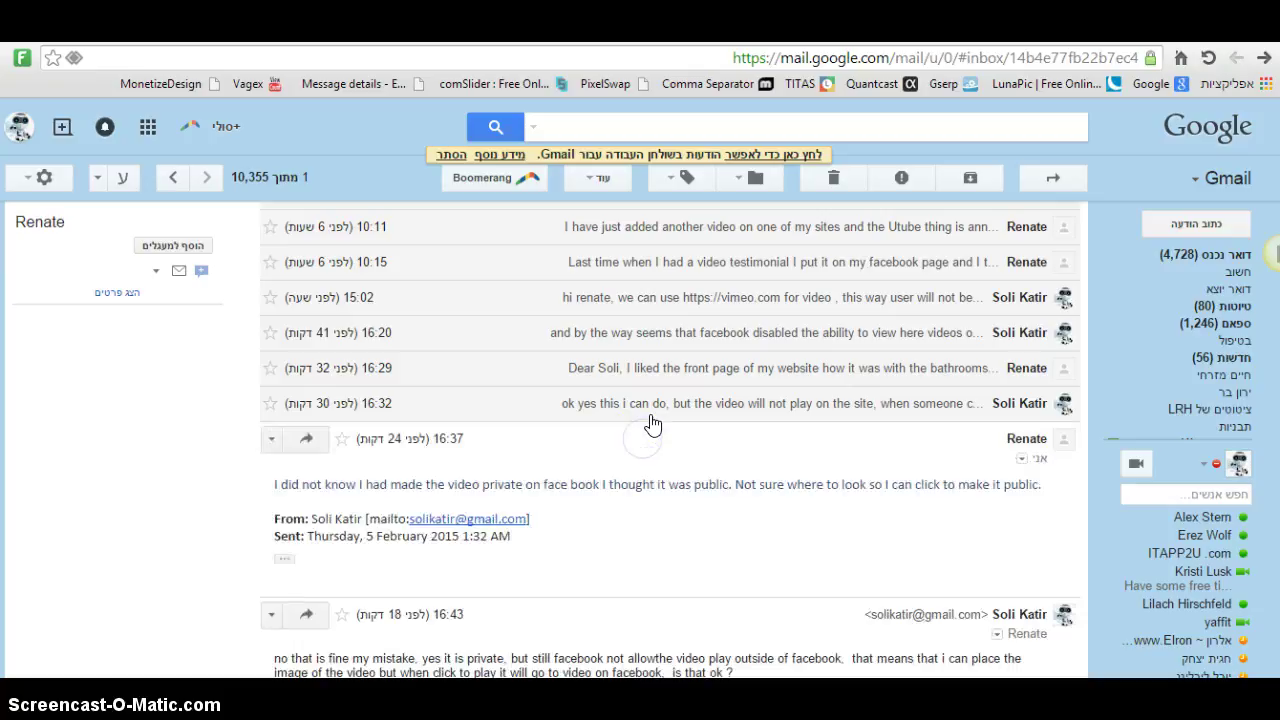
click(652, 418)
click(666, 376)
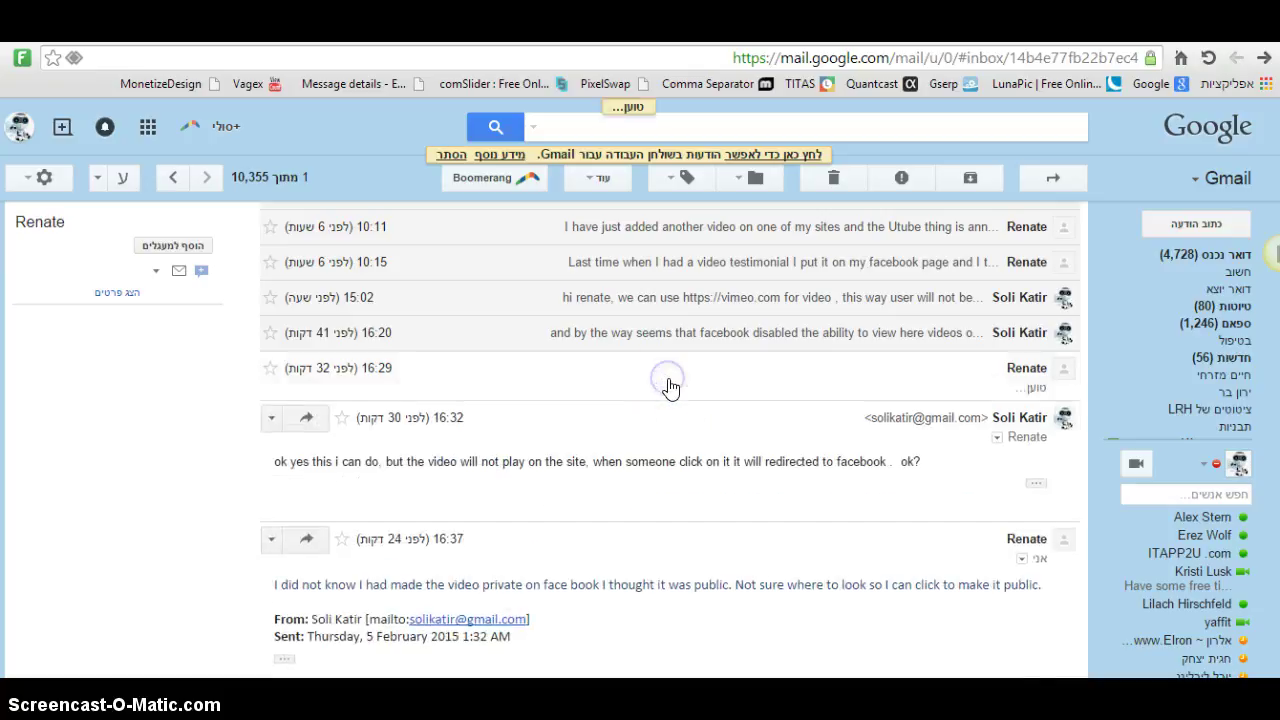
click(698, 340)
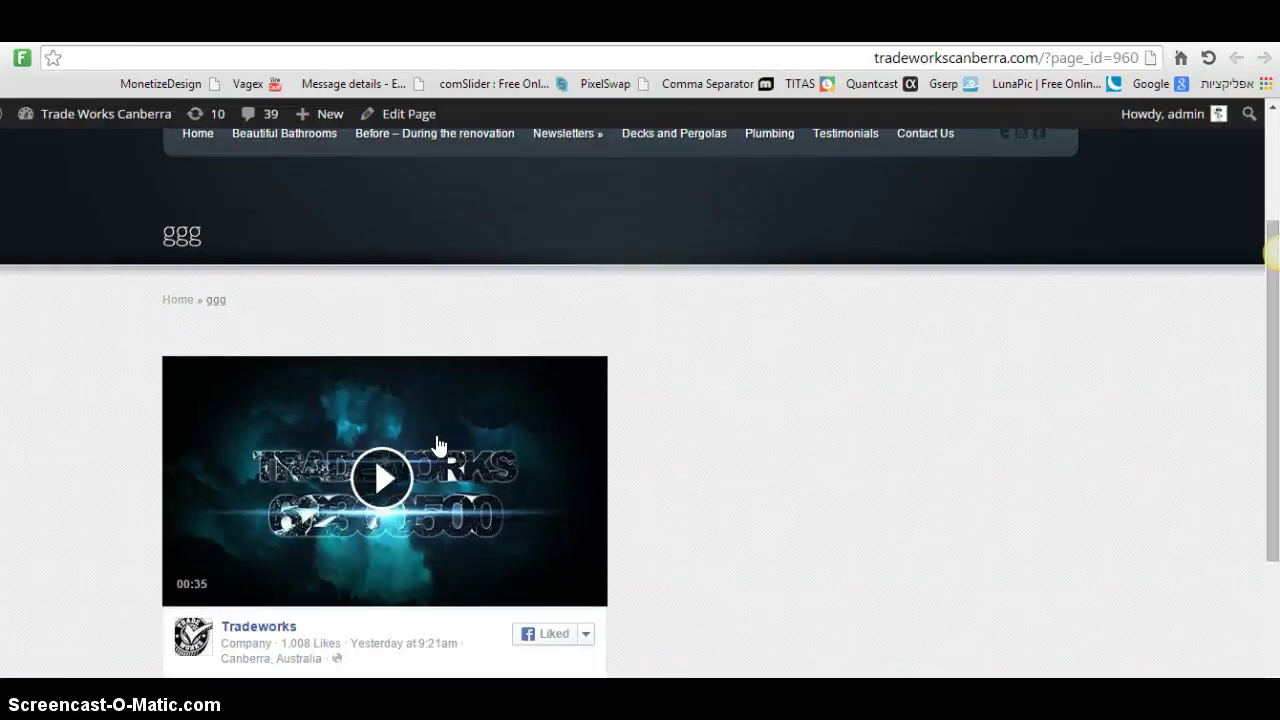
scroll(436, 444, down, 1)
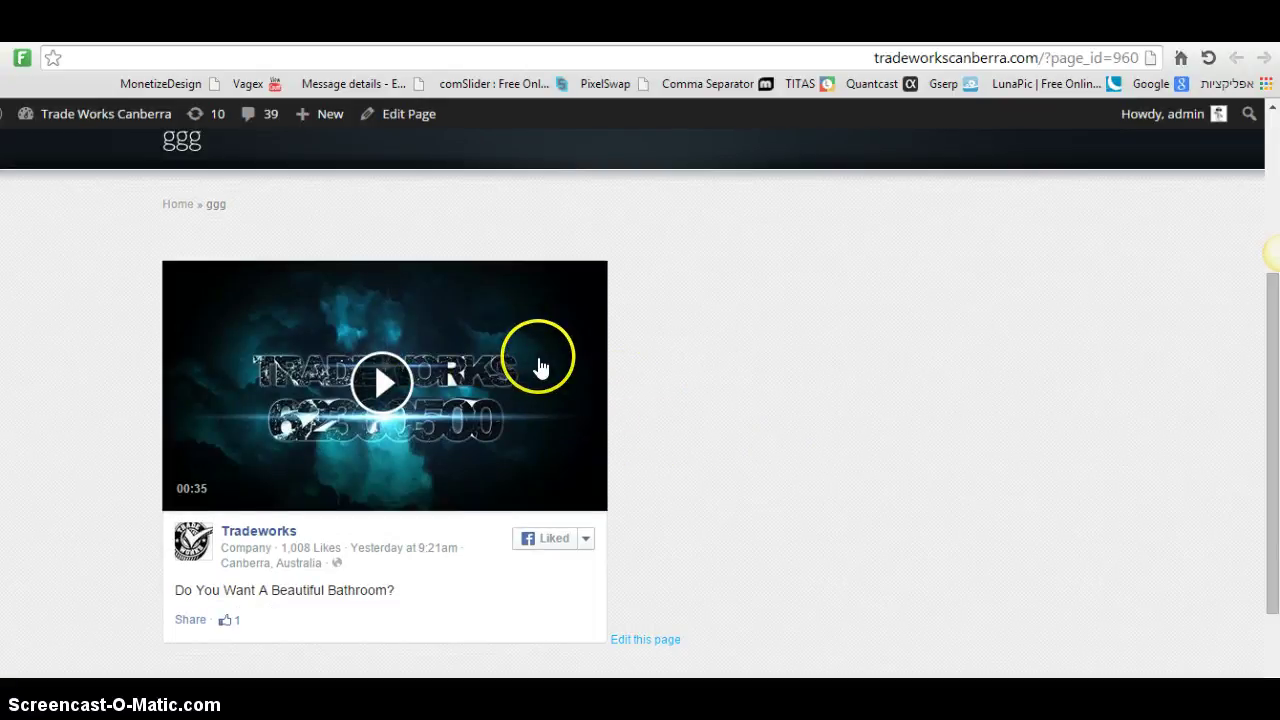
Play the embedded Facebook video on the ggg test page, then pause it
click(385, 400)
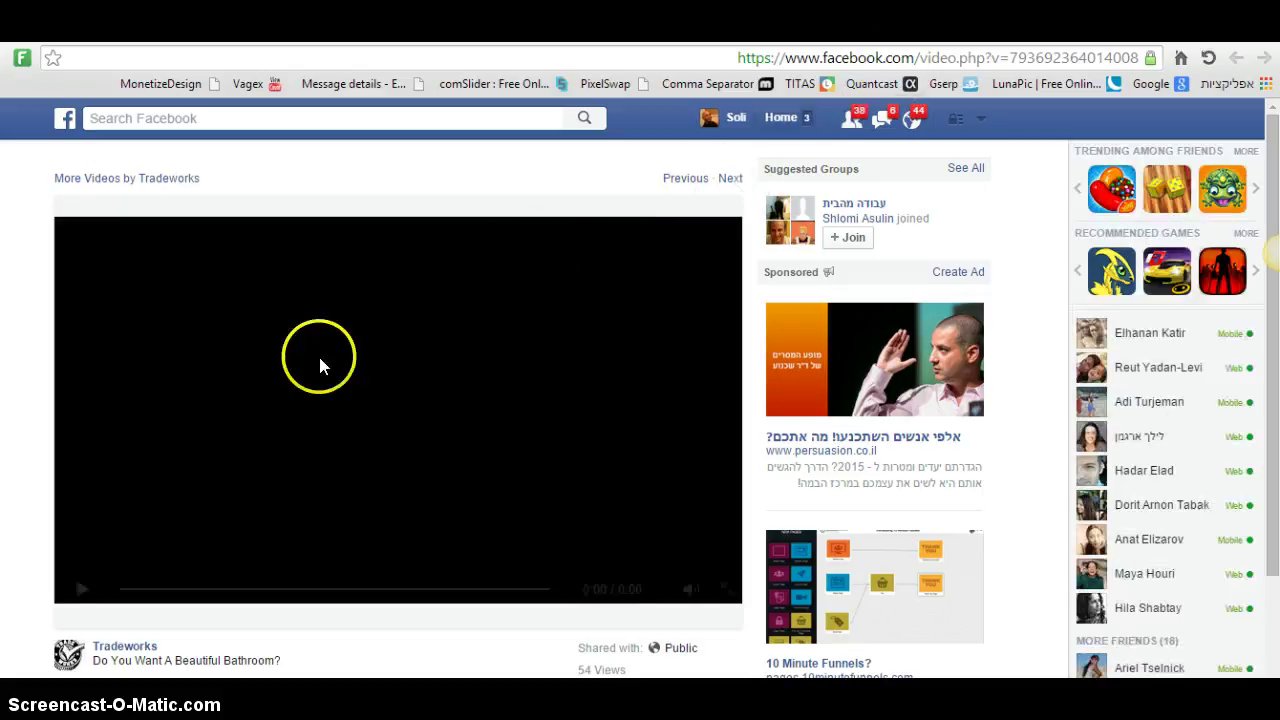
click(87, 590)
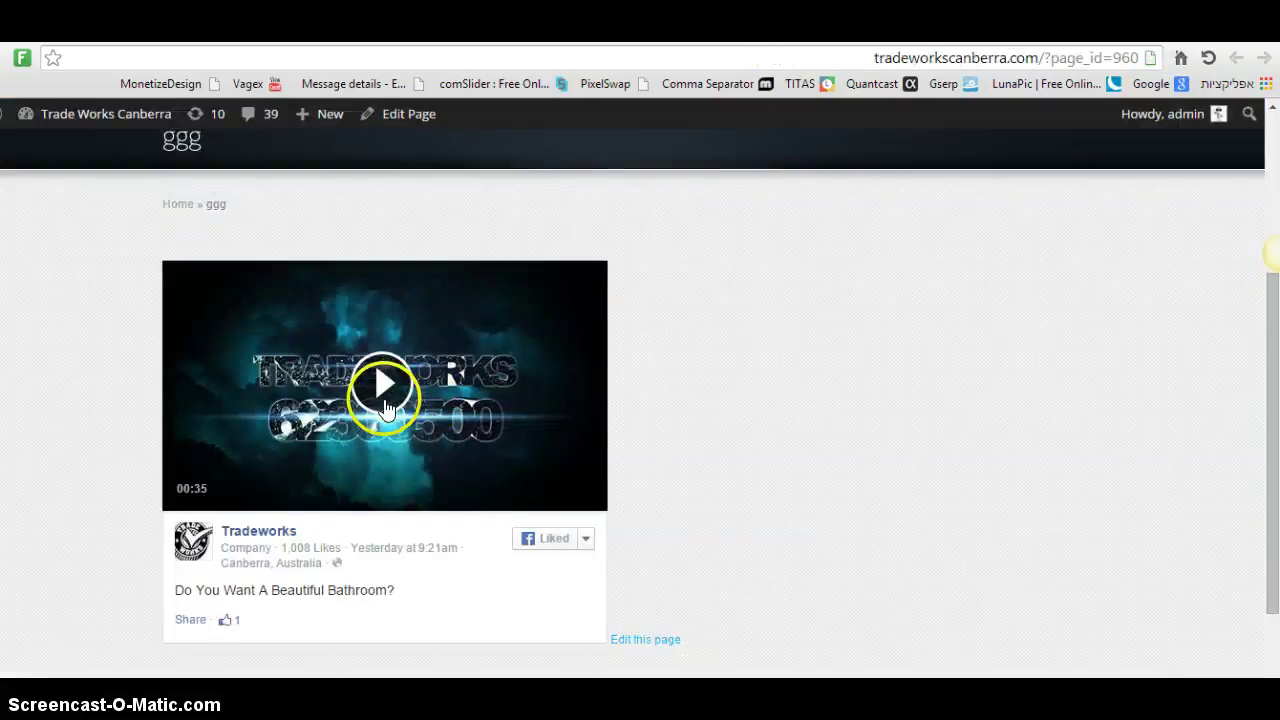
Load the Tradeworks Canberra home page by removing /?page_id=960 from the address
scroll(441, 420, up, 2)
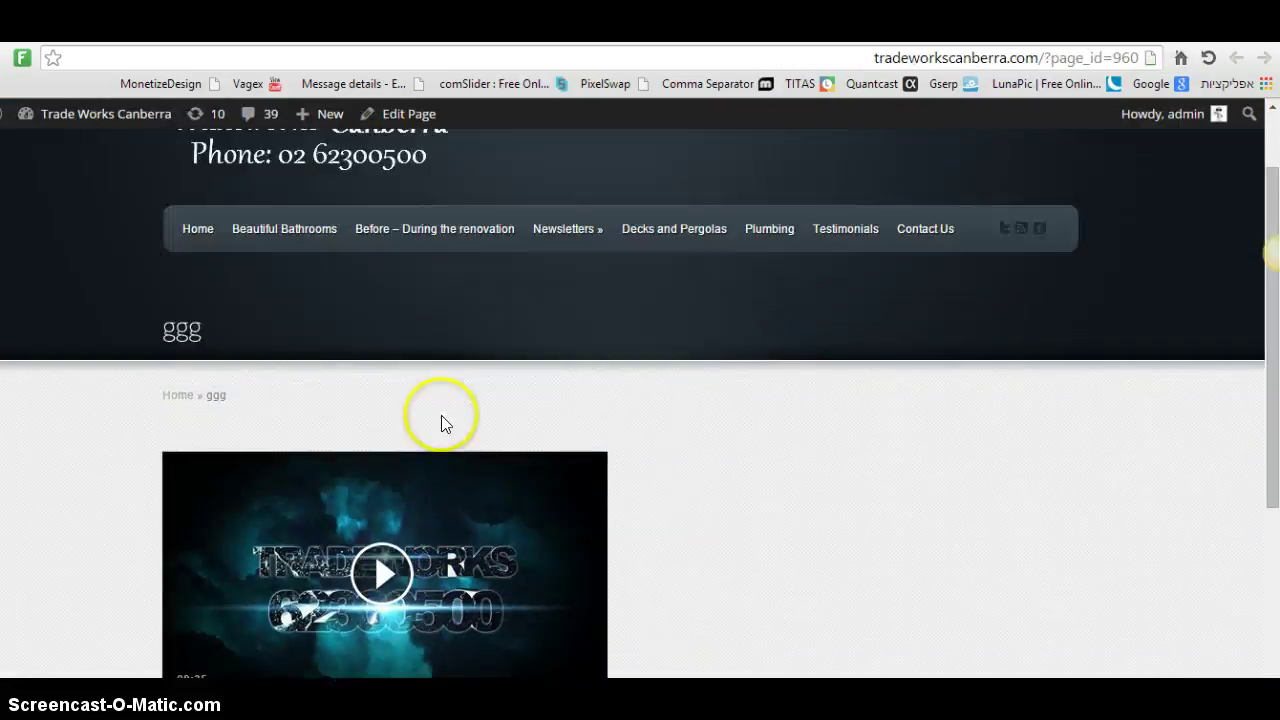
scroll(441, 415, up, 1)
click(193, 326)
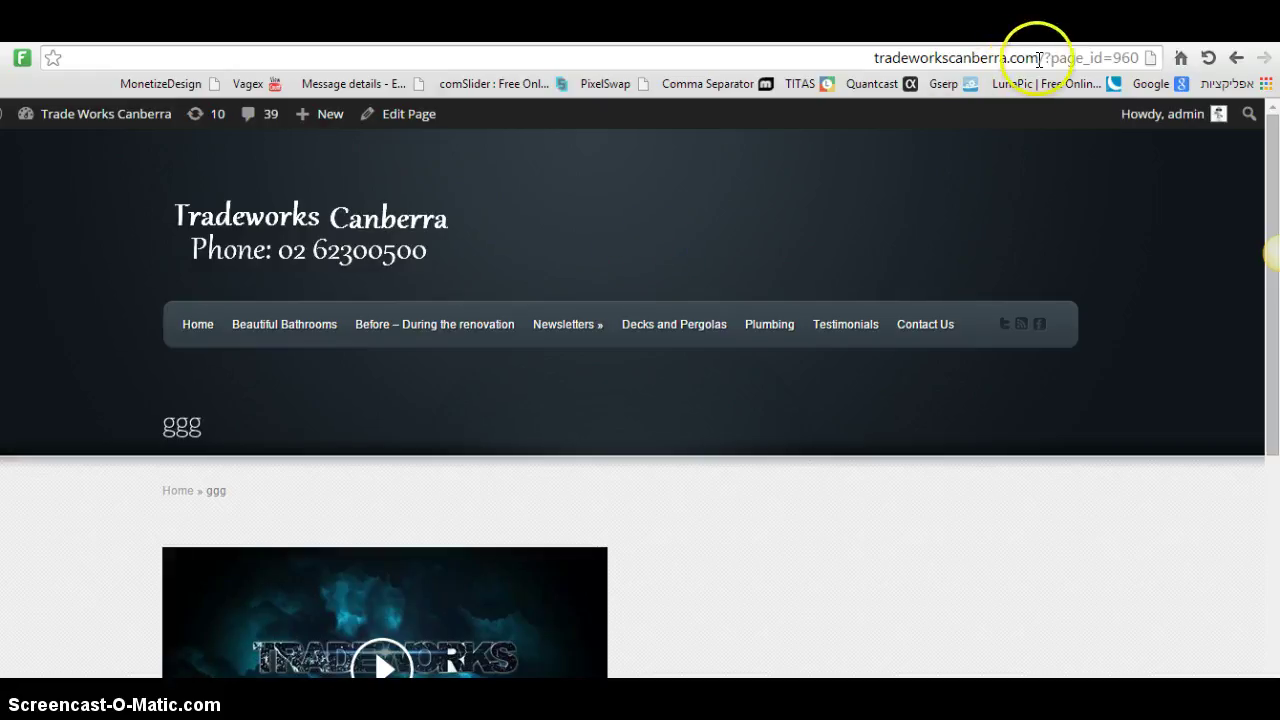
drag(1040, 58, 1155, 58)
key(BackSpace)
key(Return)
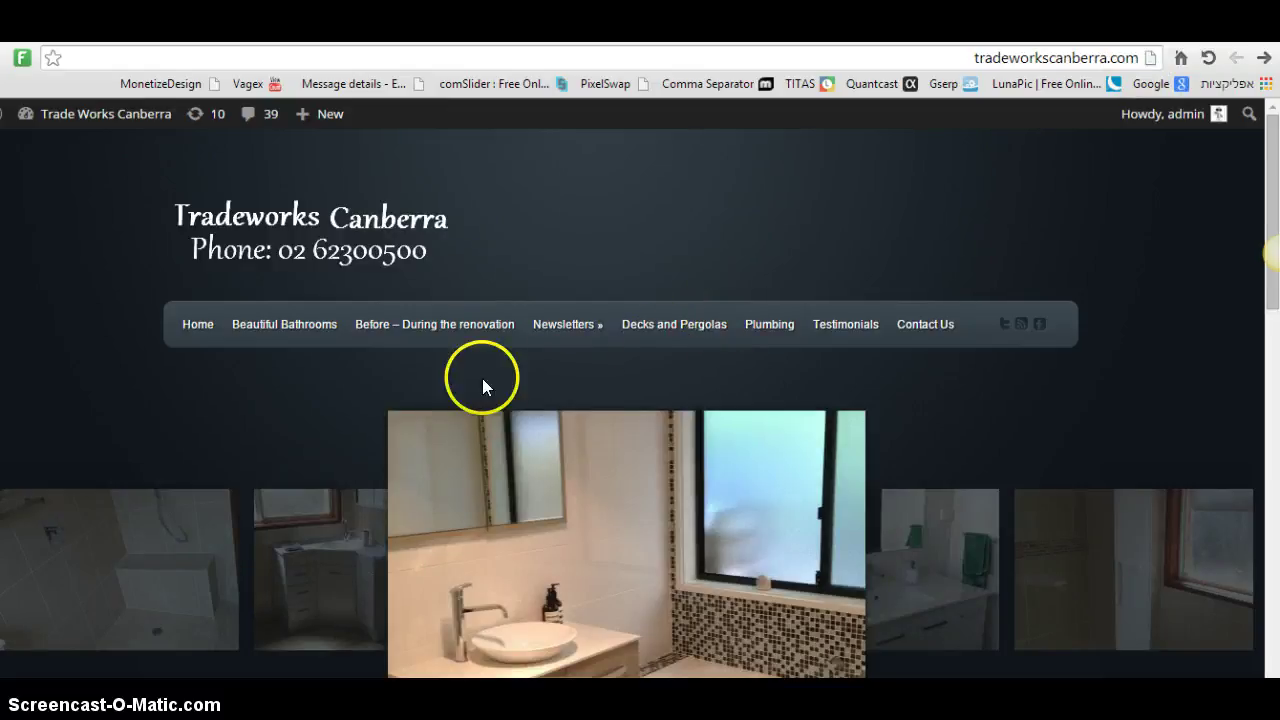
Close the Embed this Post preview and scroll to the 'Do You Want A Beautiful Bathroom?' video
scroll(438, 499, down, 2)
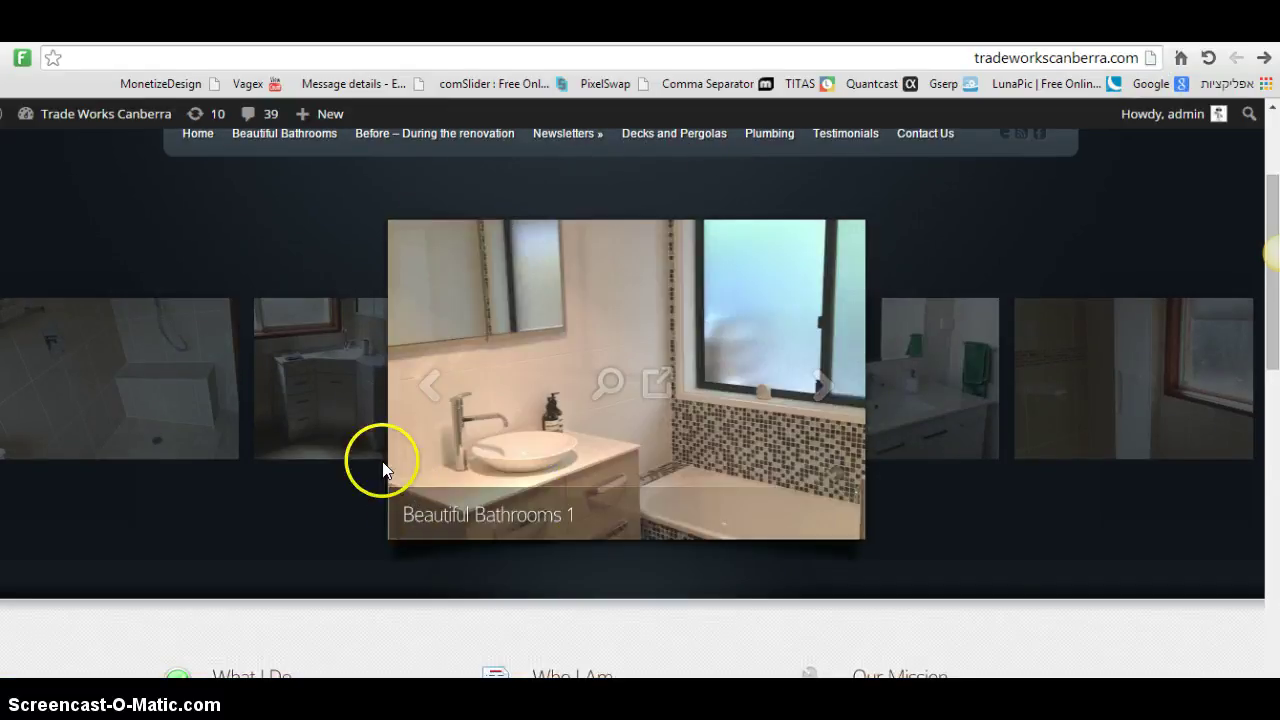
click(500, 22)
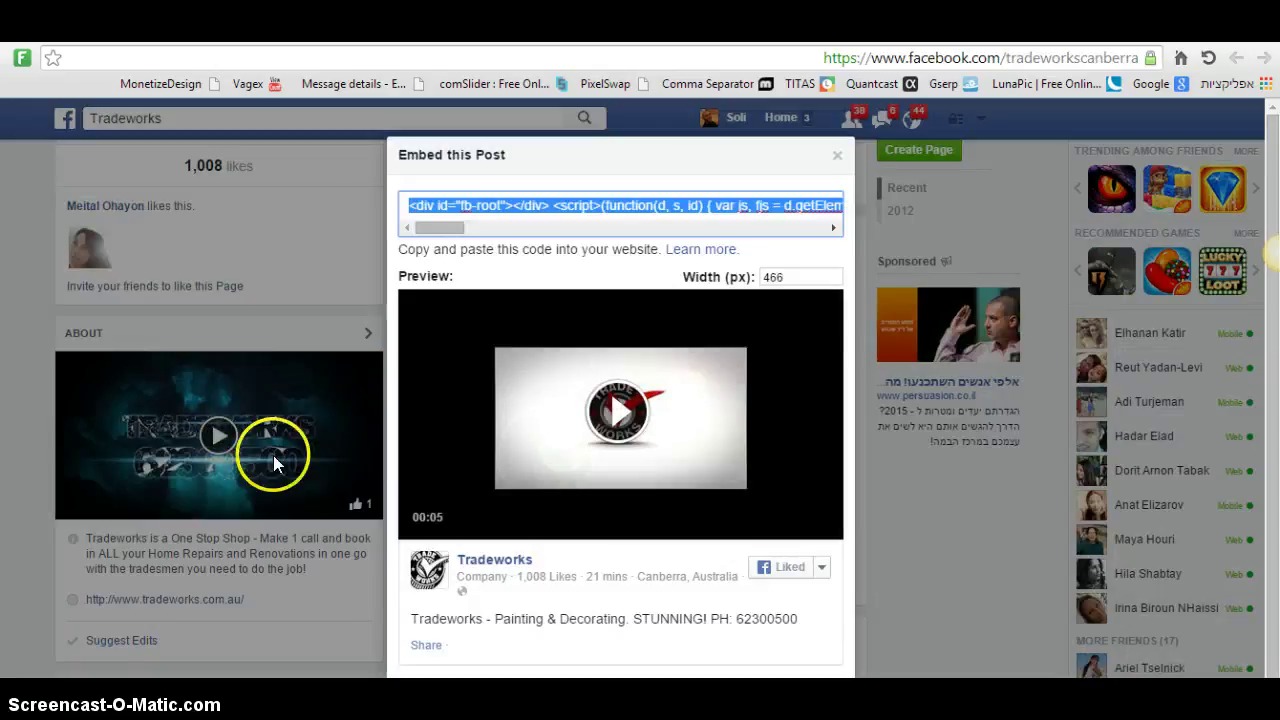
click(838, 163)
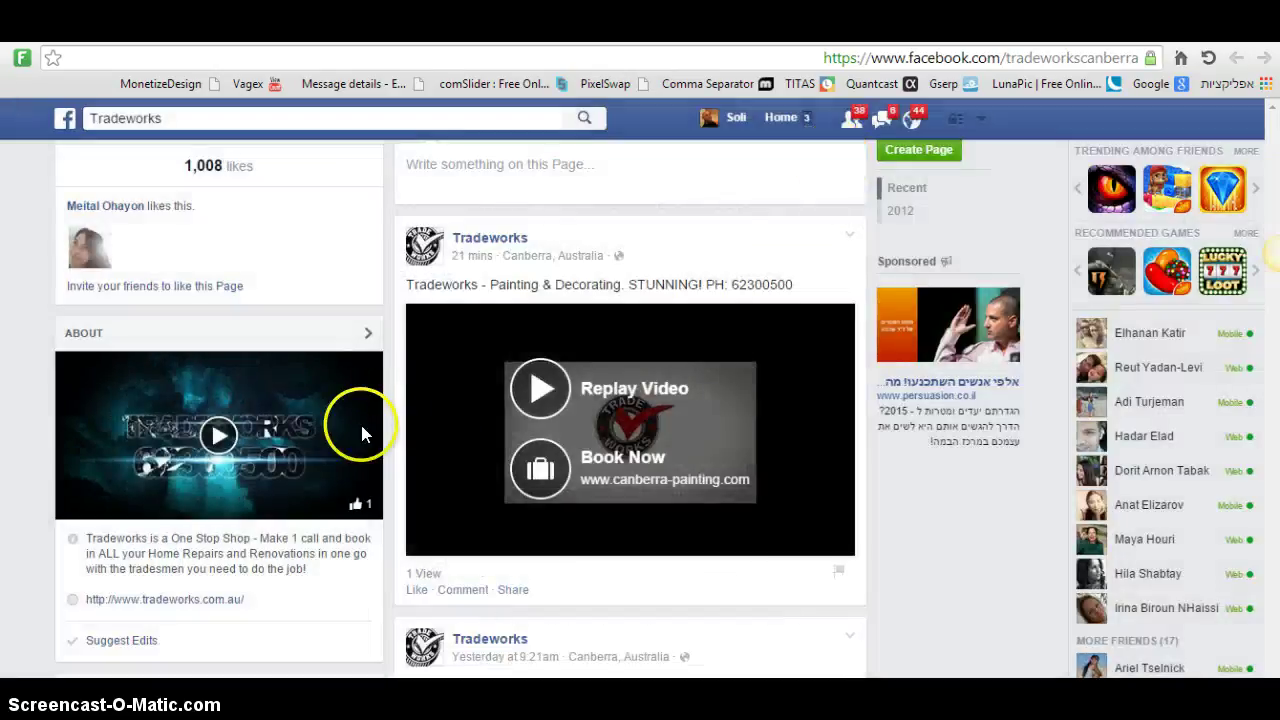
scroll(540, 430, down, 1)
scroll(543, 441, down, 3)
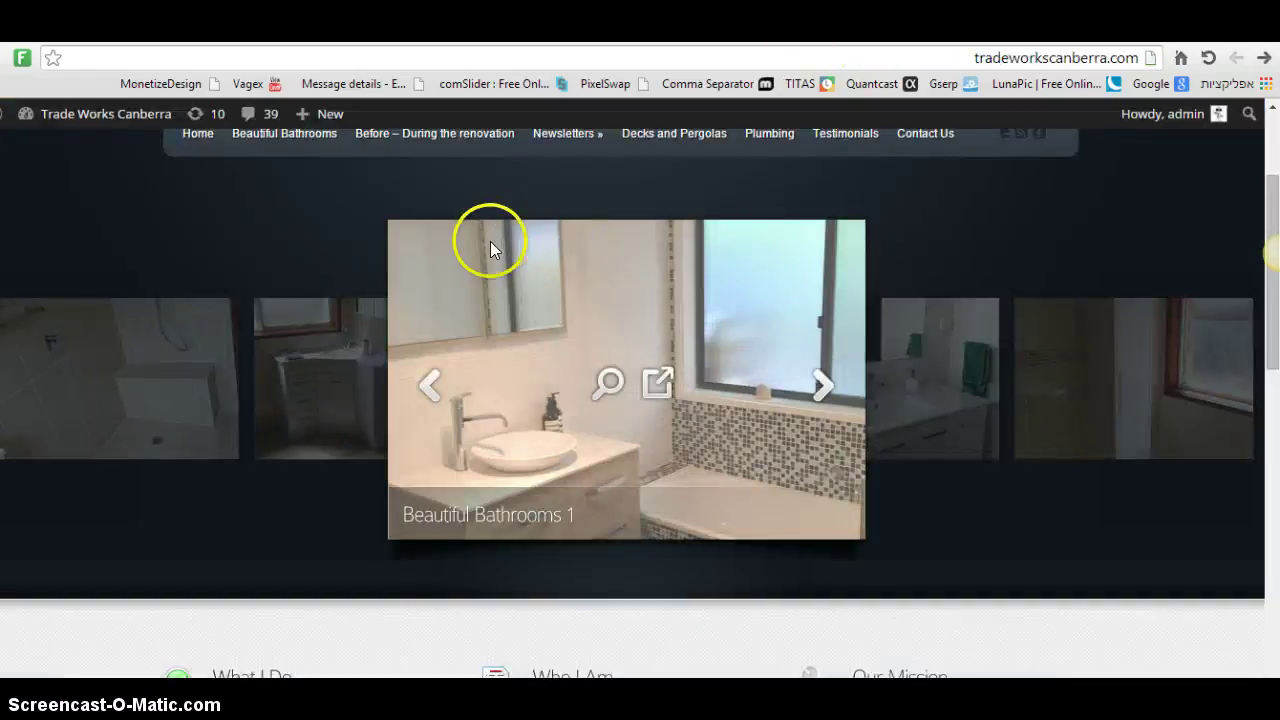
click(667, 403)
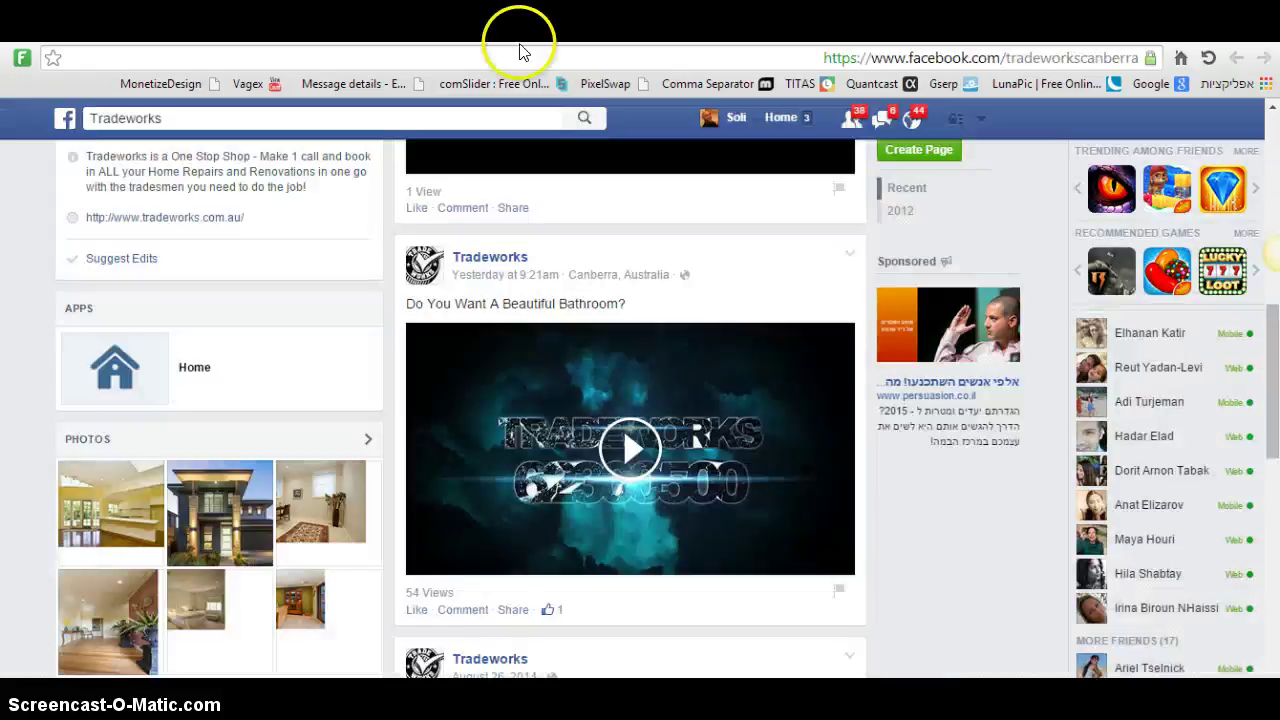
Open the bathroom video on its own page, then return to the Tradeworks website tab
click(475, 333)
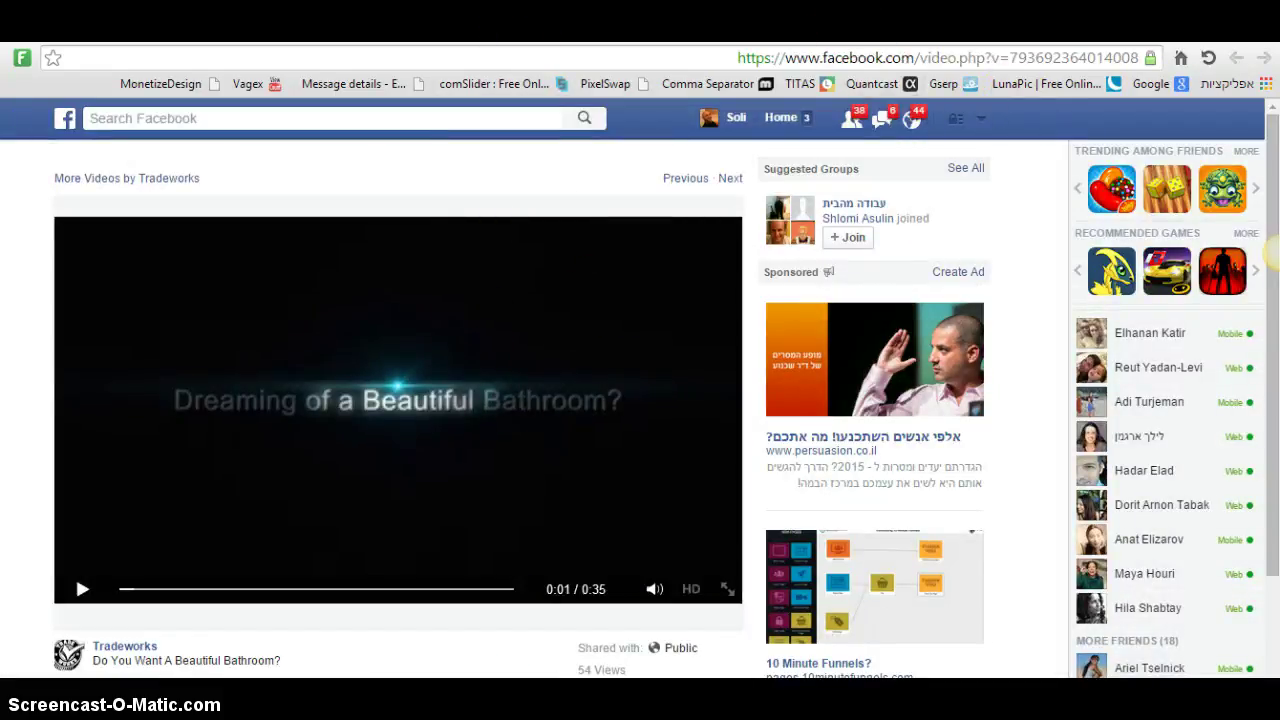
key(ctrl+Tab)
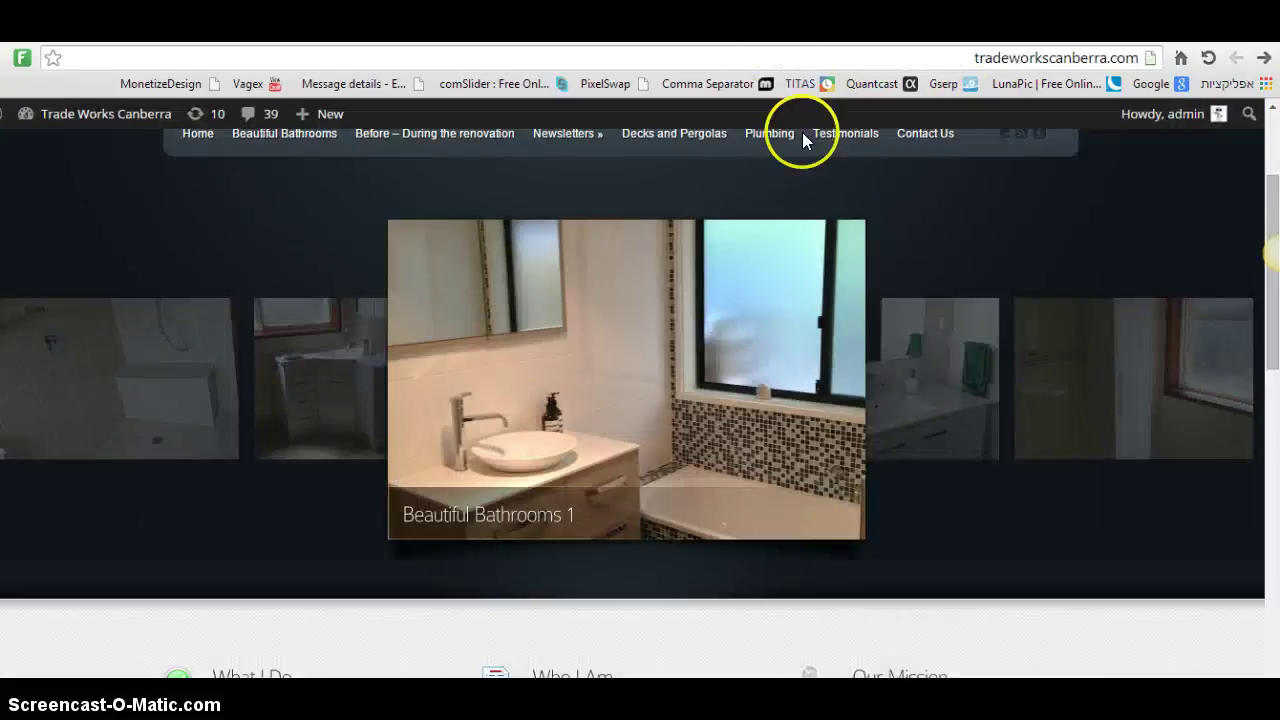
mouse_move(715, 352)
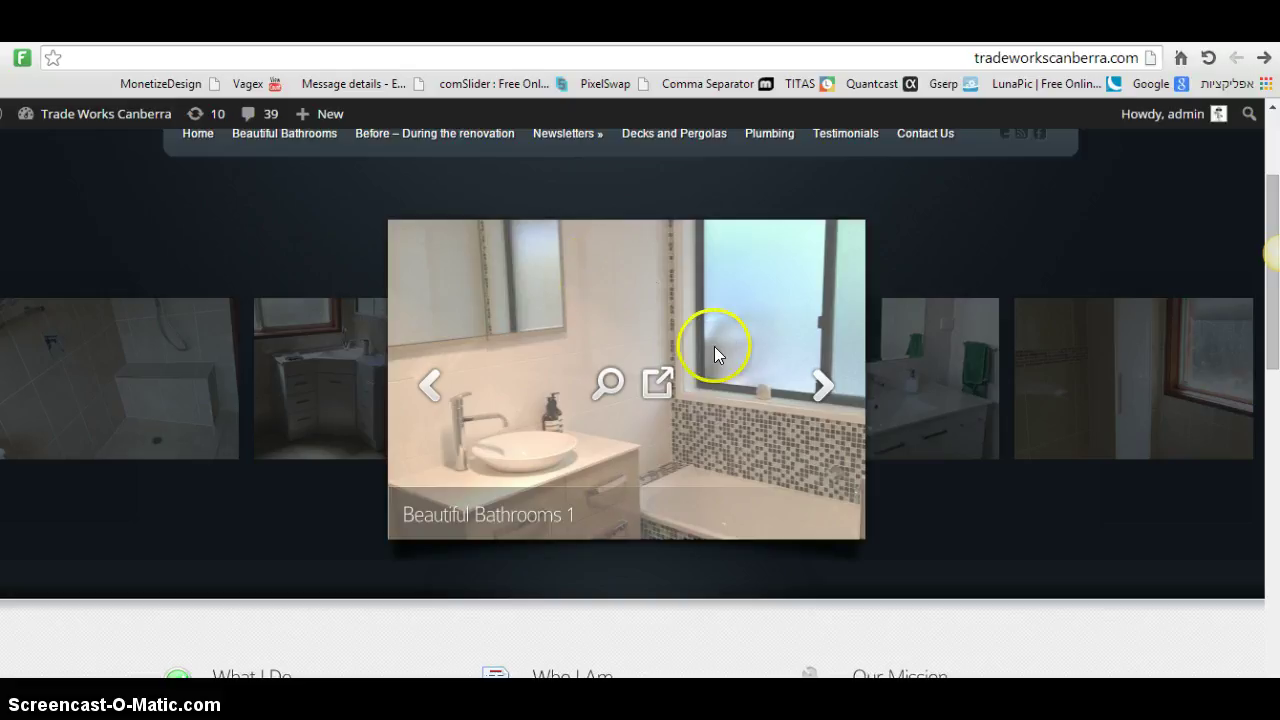
Go via the Dashboard back to the live site and open the Beautiful Bathrooms 1 slide's post
scroll(620, 280, up, 2)
mouse_move(105, 114)
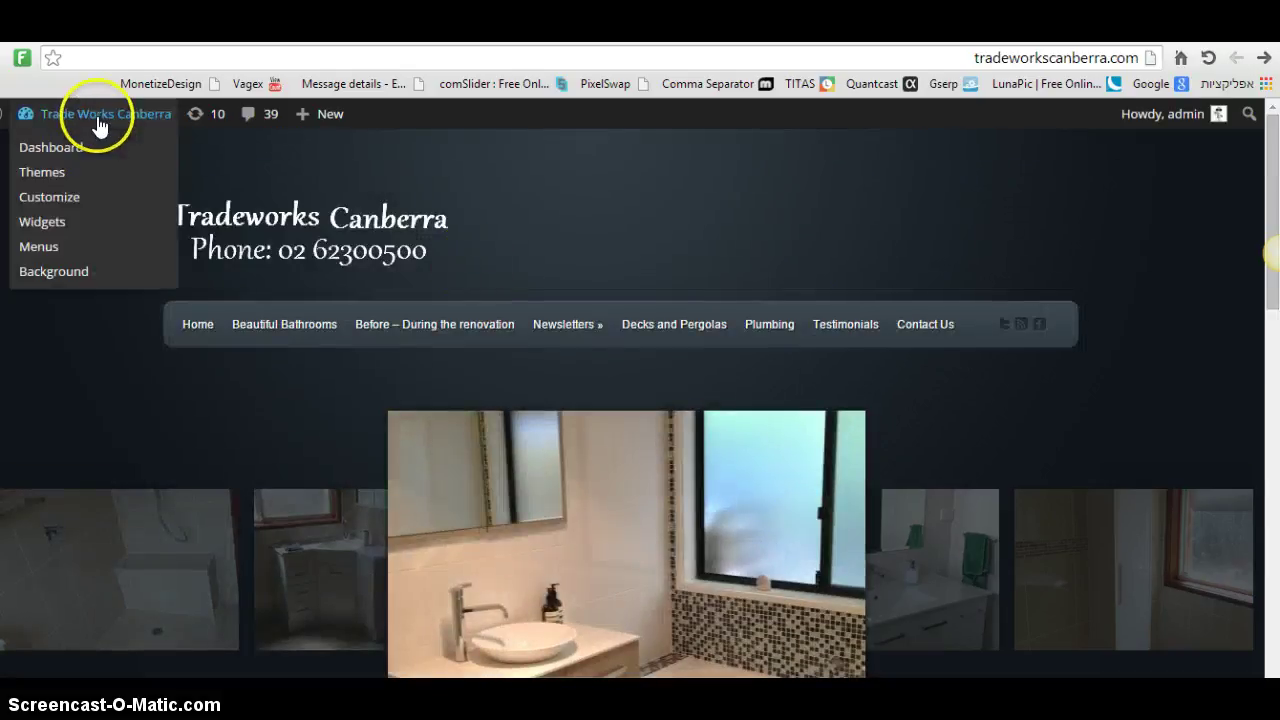
click(70, 148)
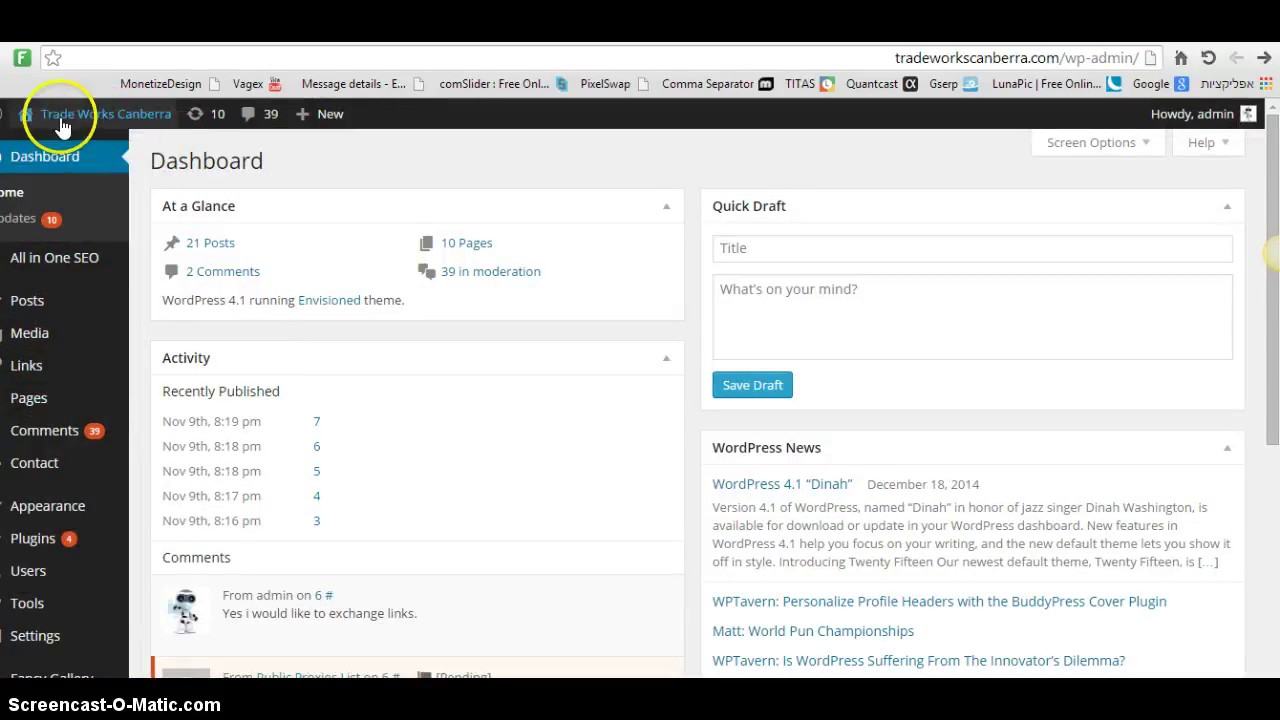
click(54, 149)
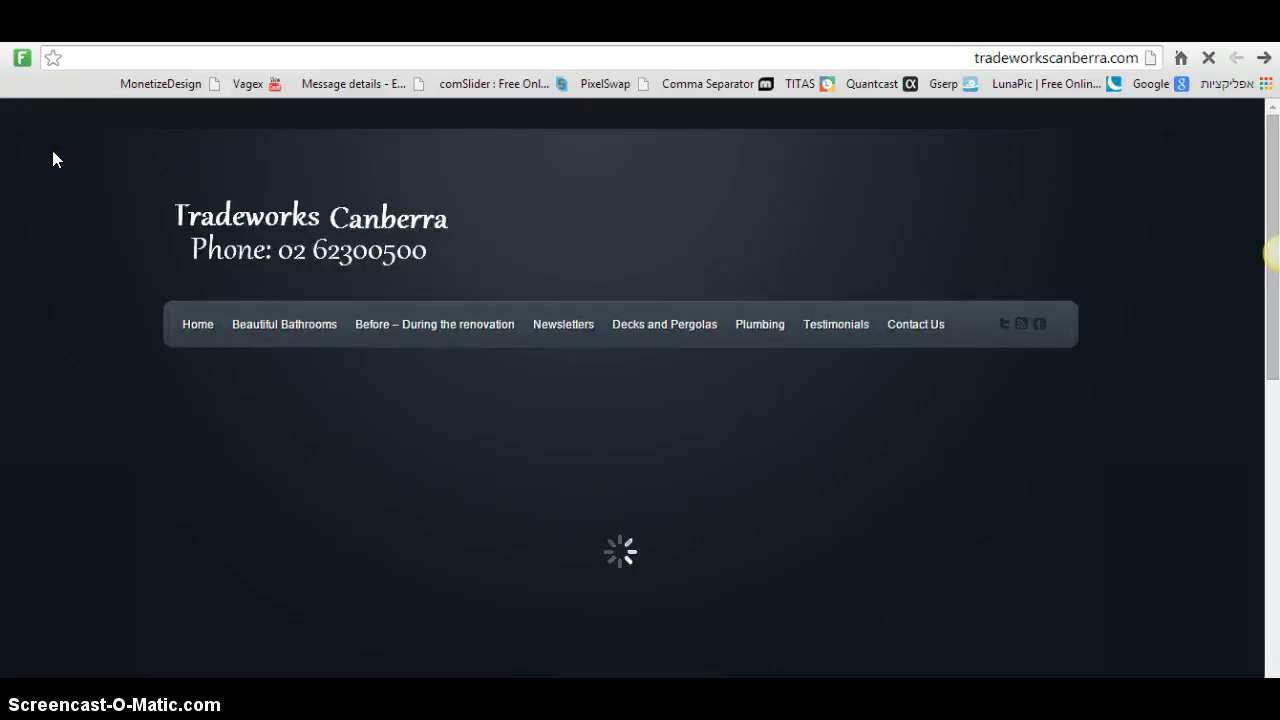
scroll(600, 470, down, 1)
scroll(640, 440, down, 1)
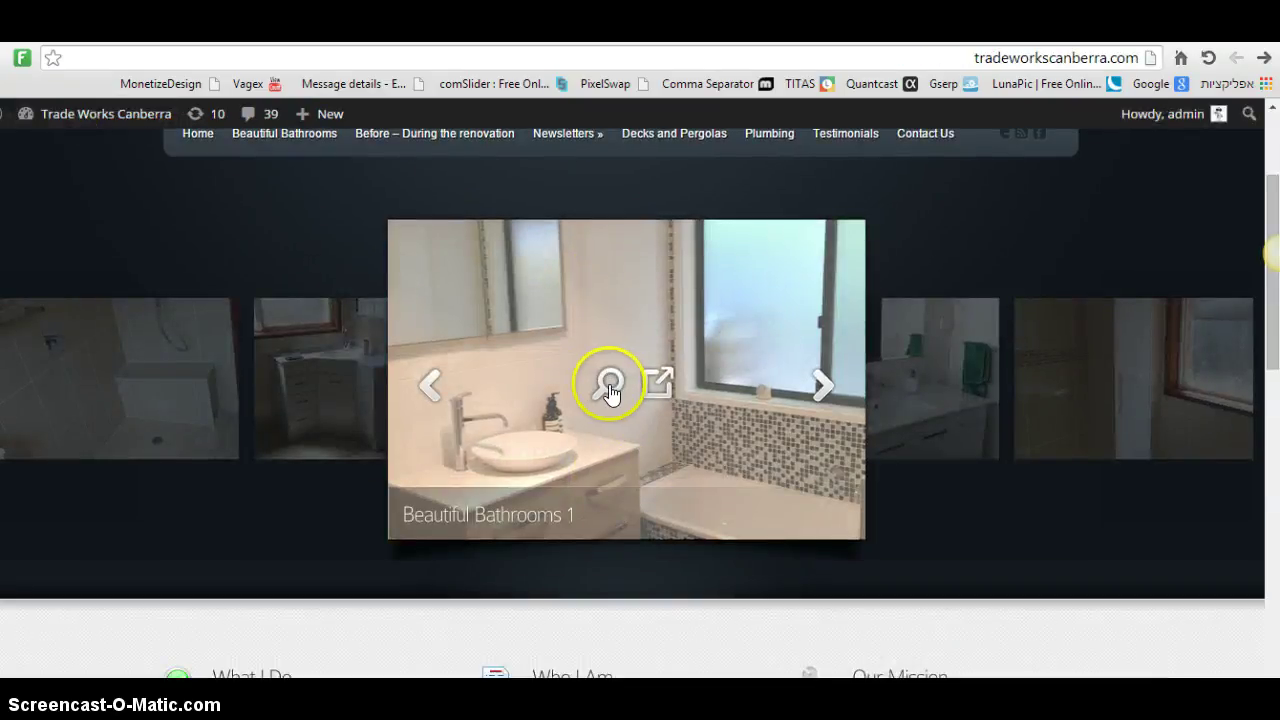
click(658, 384)
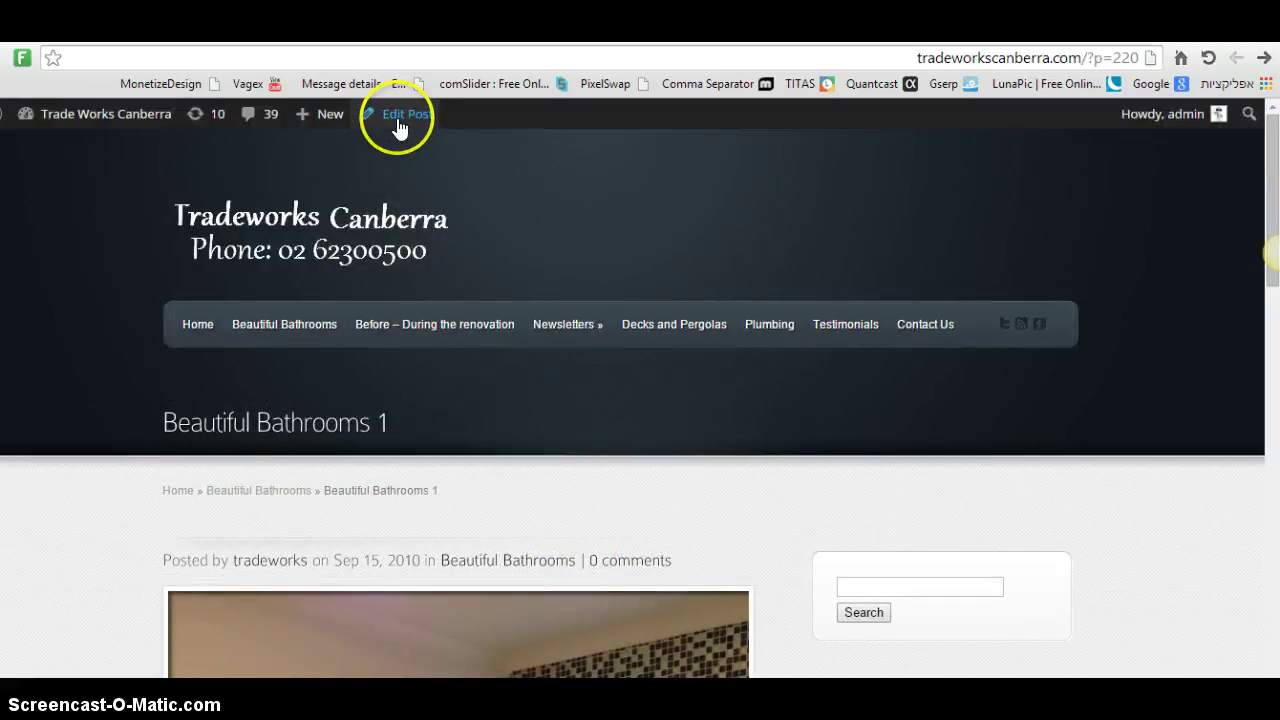
Open Beautiful Bathrooms 1 in the post editor and scroll down to ET Settings
click(397, 118)
scroll(190, 290, down, 3)
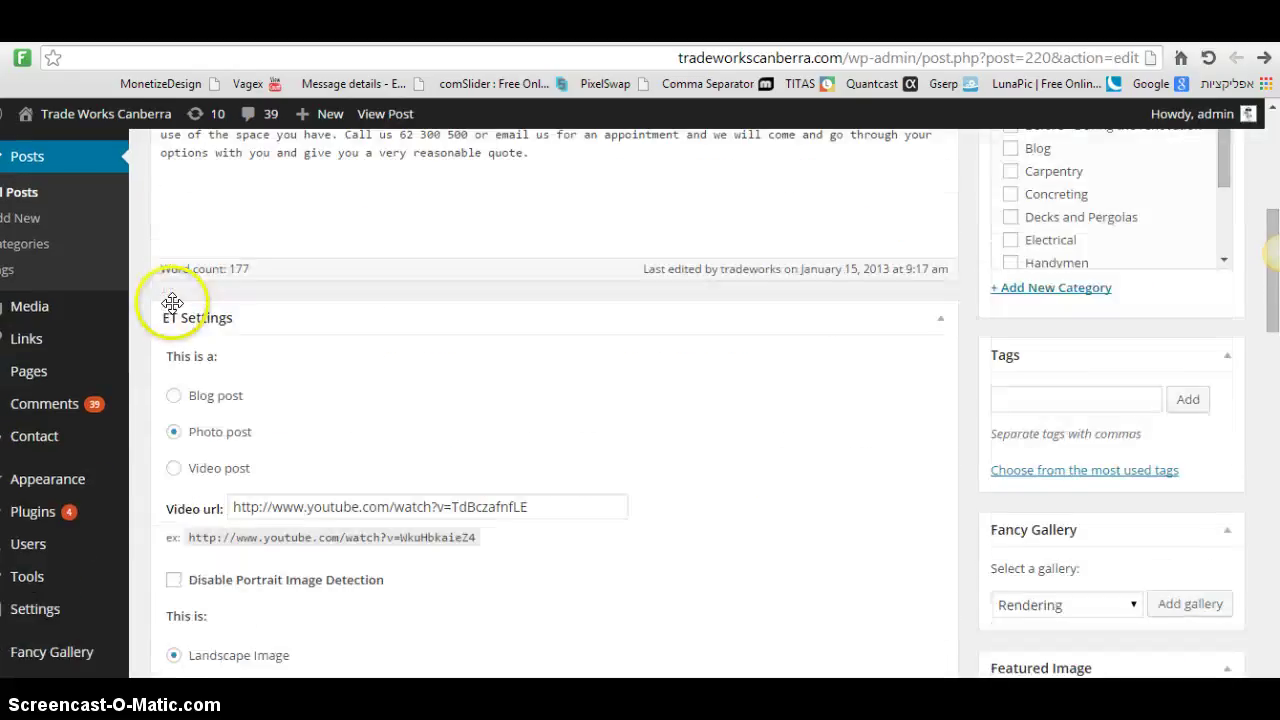
scroll(172, 302, down, 1)
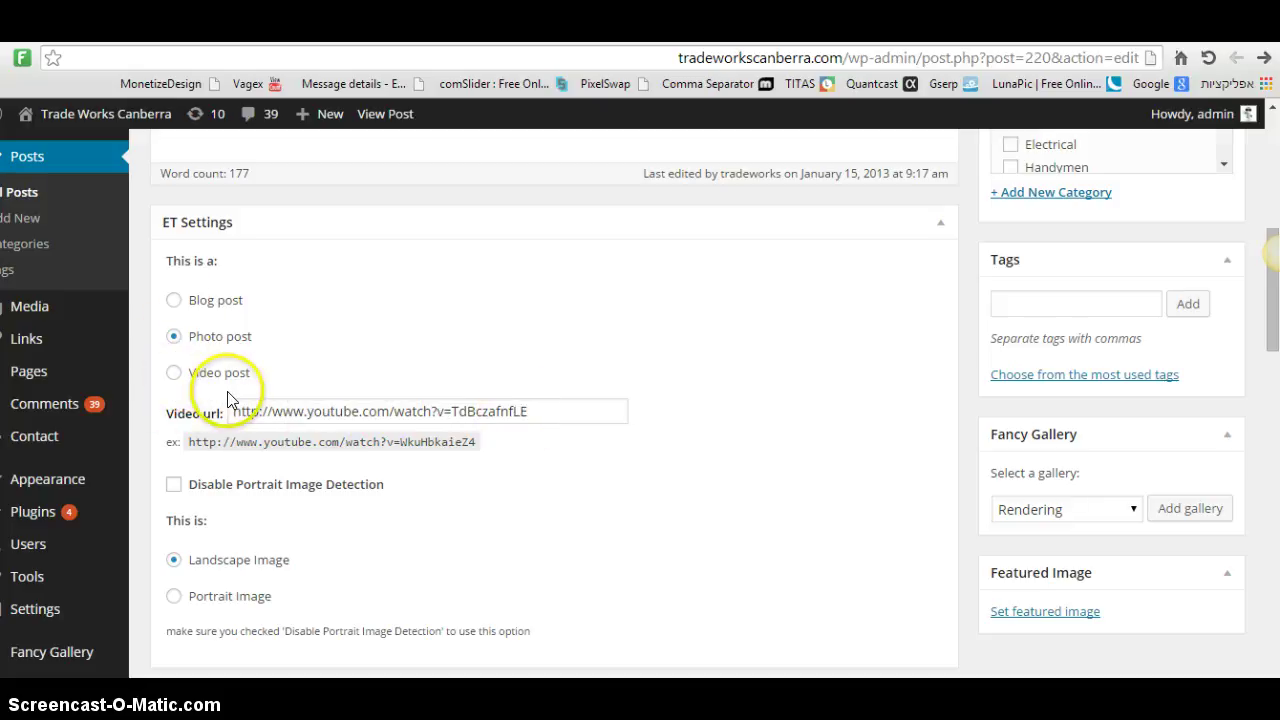
scroll(232, 385, down, 1)
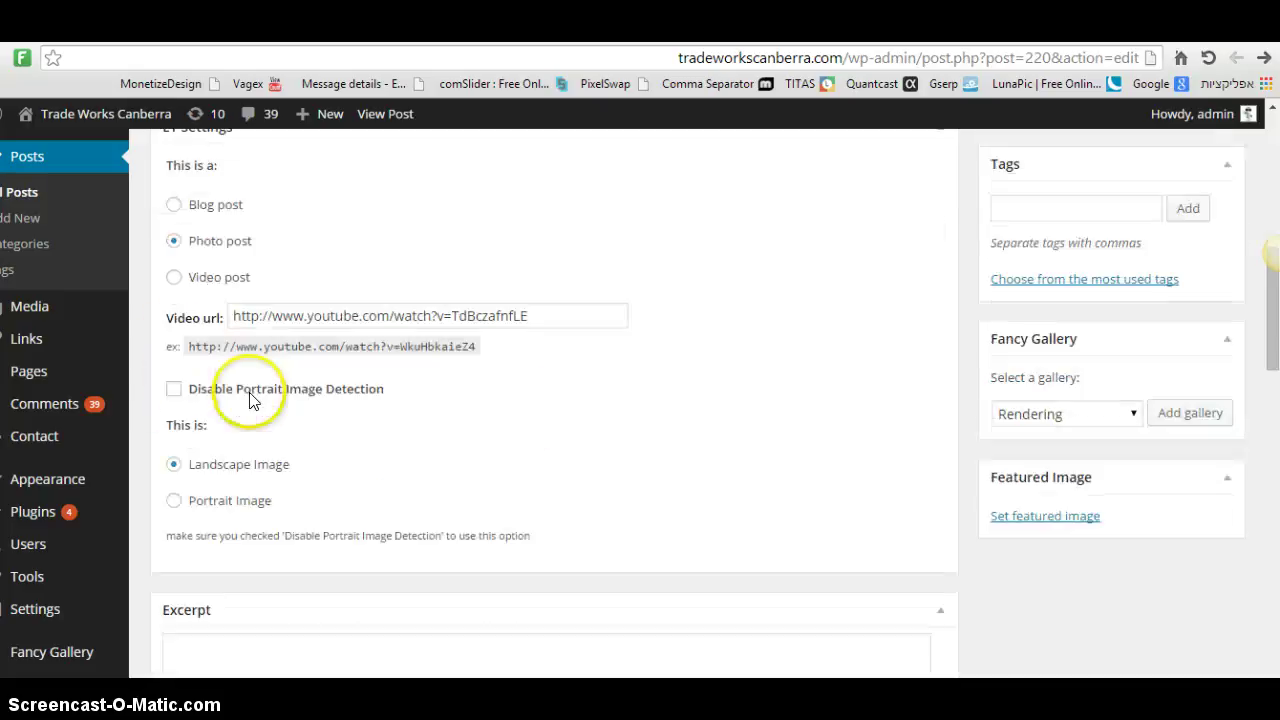
scroll(176, 392, up, 1)
Toggle the ET Settings post type between Video post and photo post, then scroll to the top
click(174, 376)
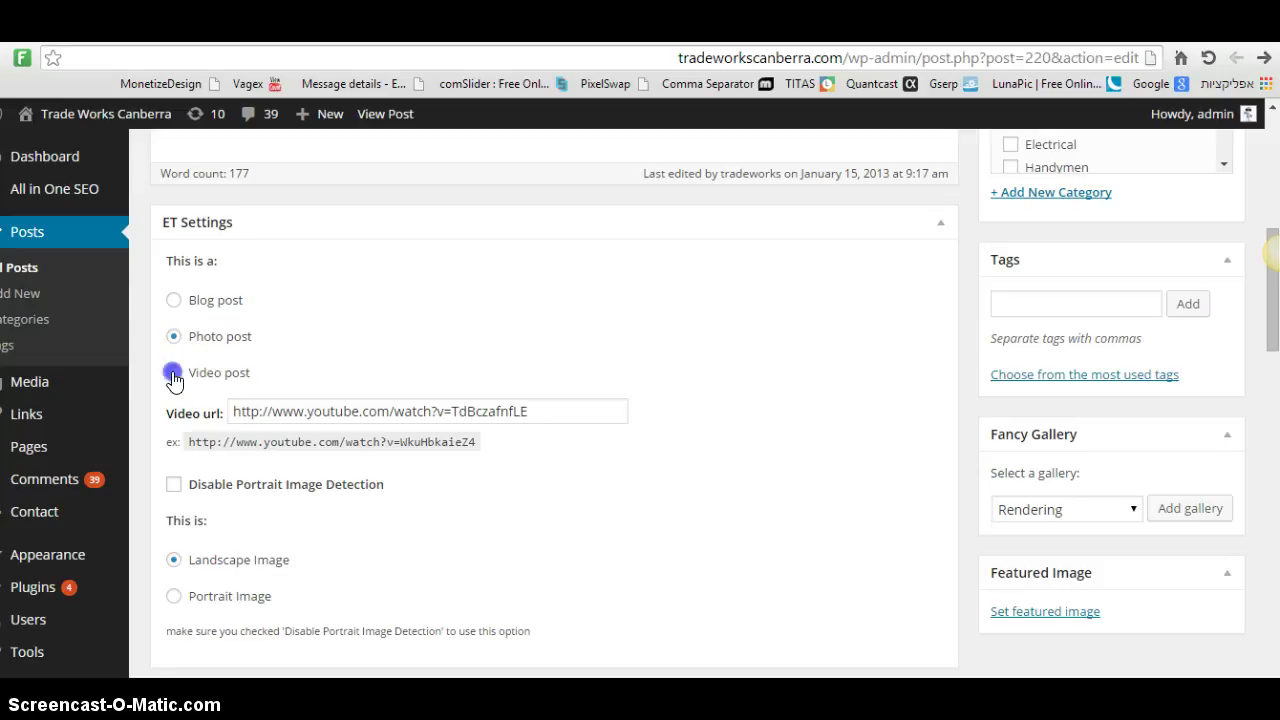
click(172, 338)
click(172, 376)
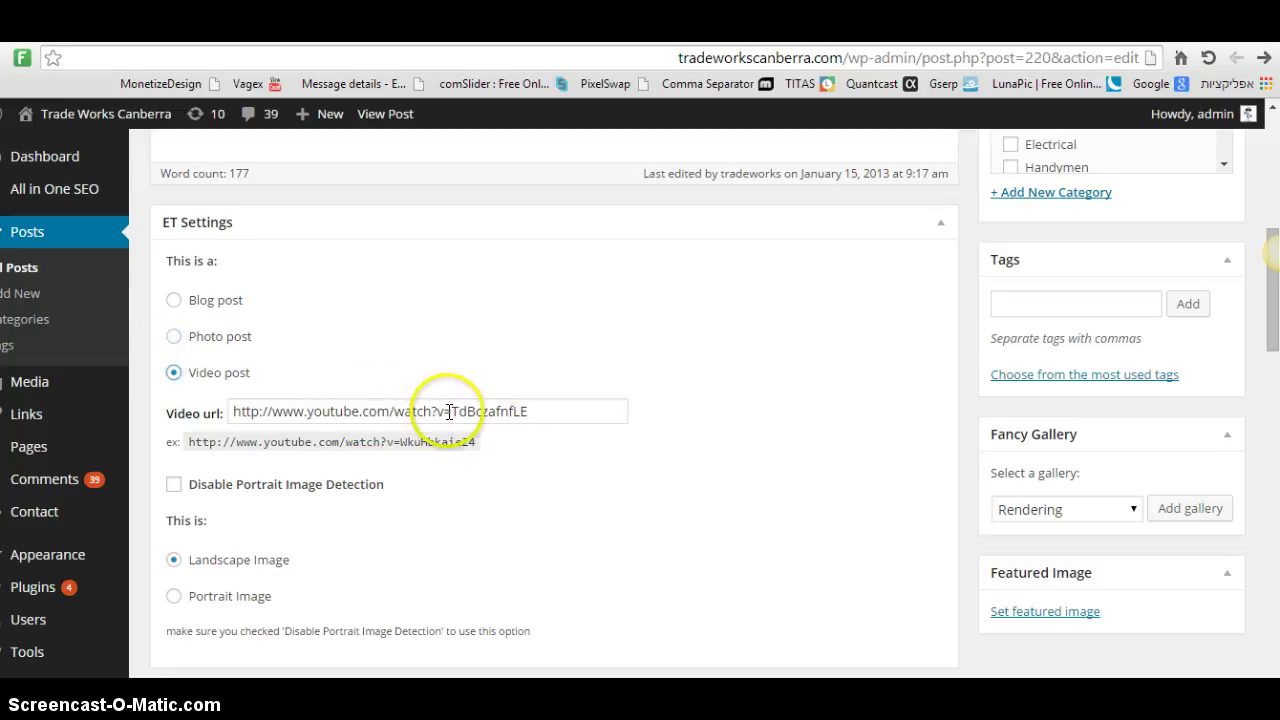
click(173, 336)
scroll(300, 380, up, 2)
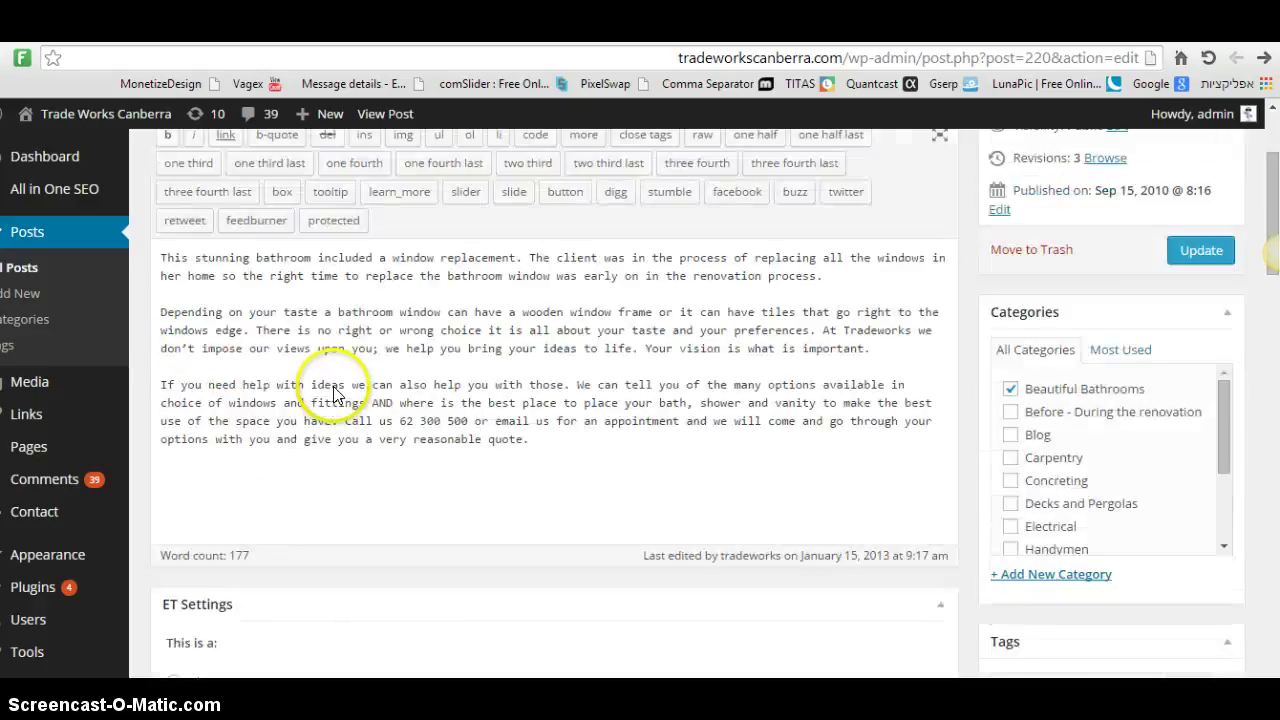
scroll(336, 390, up, 2)
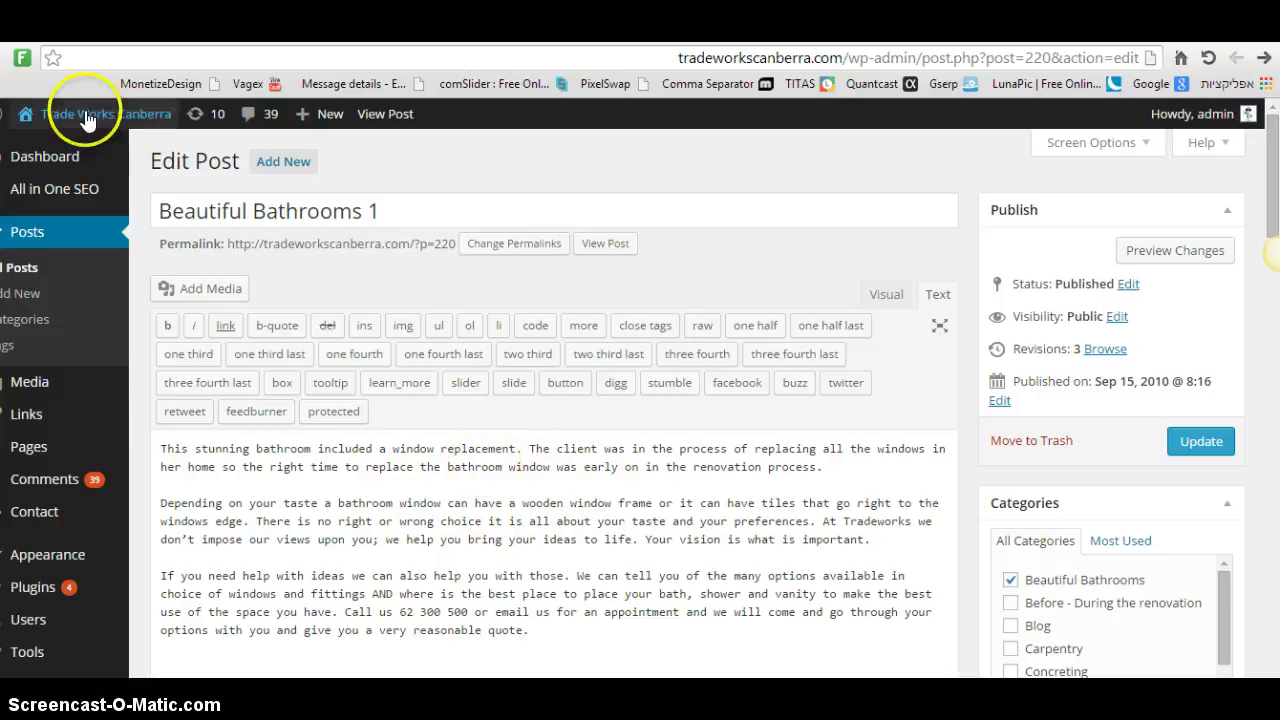
Return to the live Tradeworks Canberra homepage and scroll around its bathroom slider
mouse_move(100, 114)
click(43, 150)
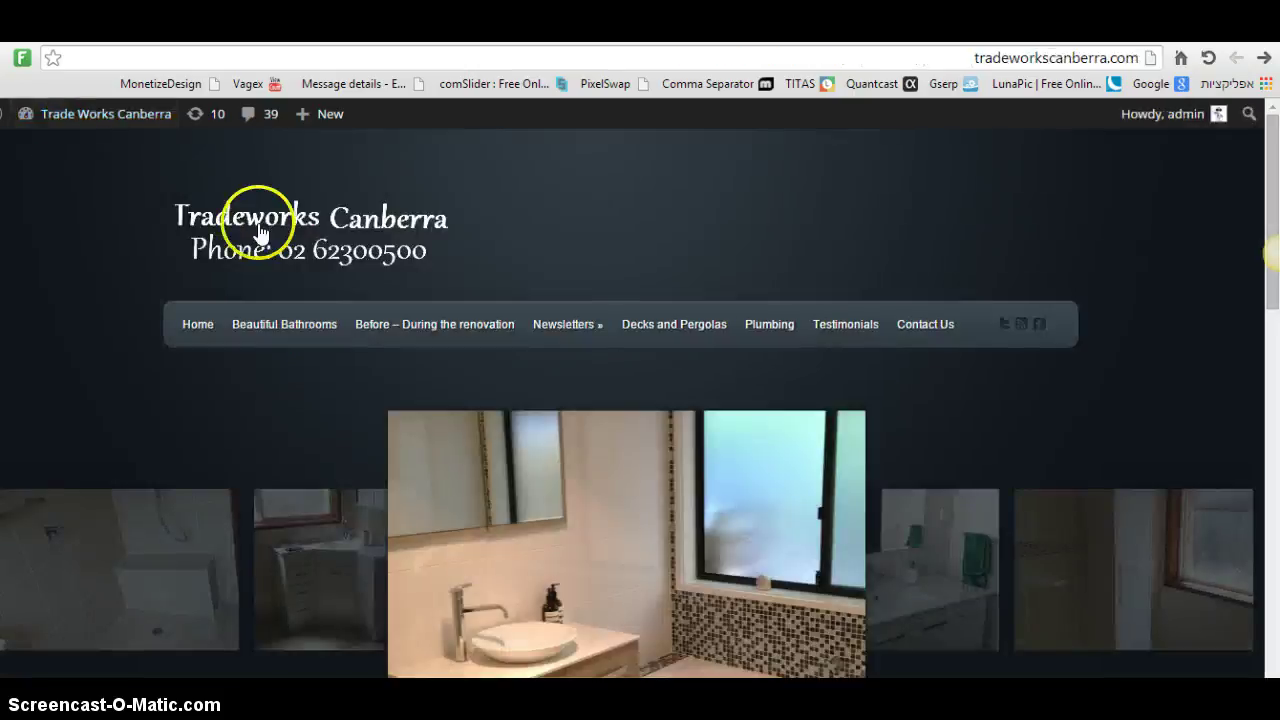
scroll(360, 297, down, 2)
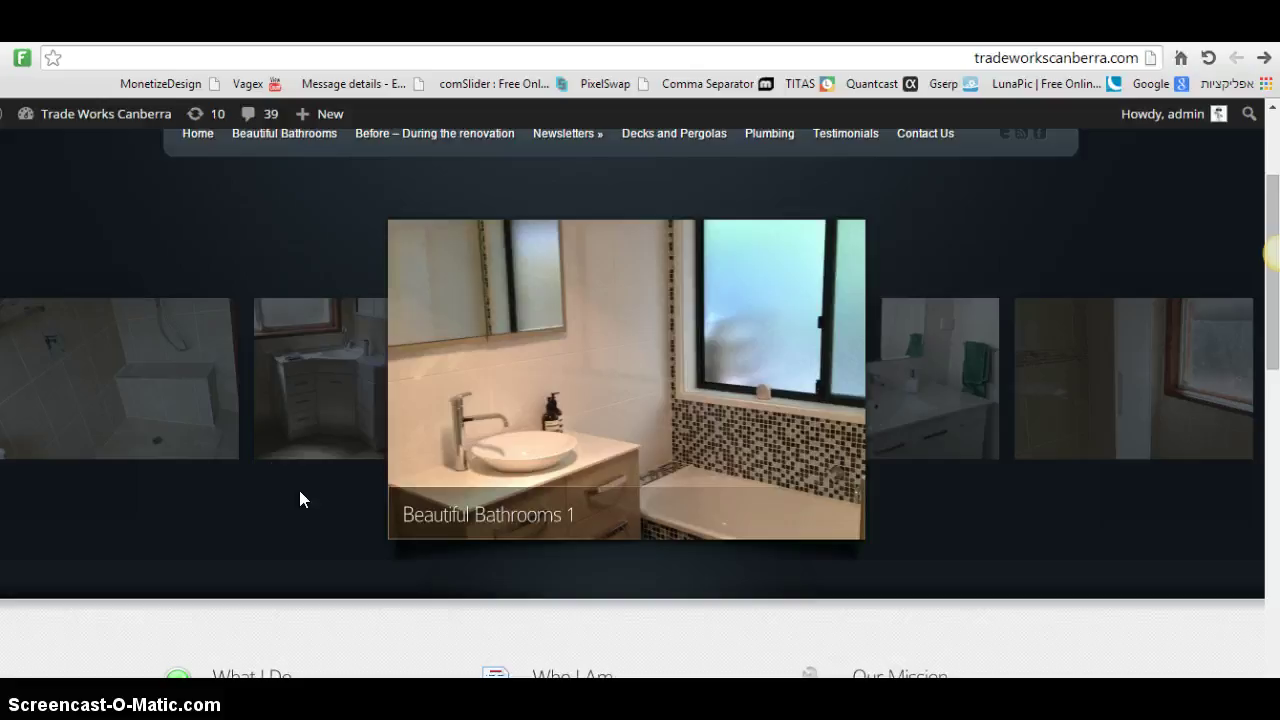
mouse_move(626, 540)
scroll(256, 553, down, 3)
scroll(256, 553, up, 3)
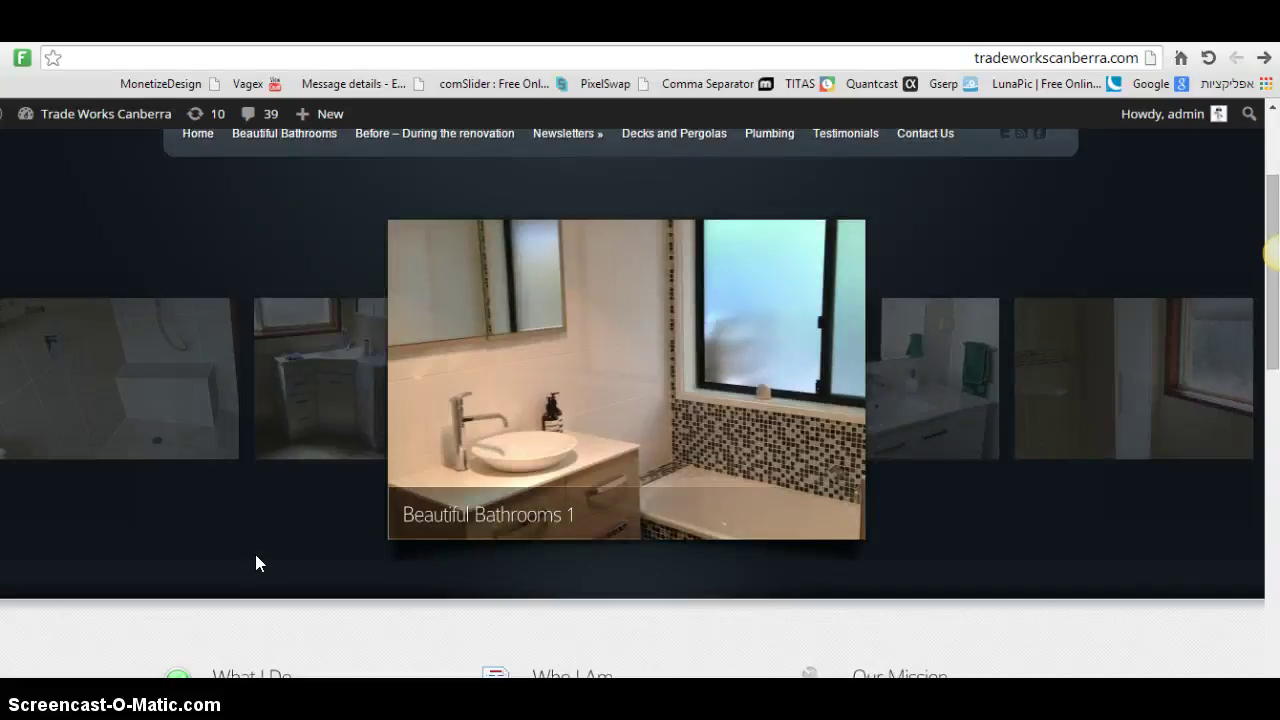
scroll(256, 555, up, 1)
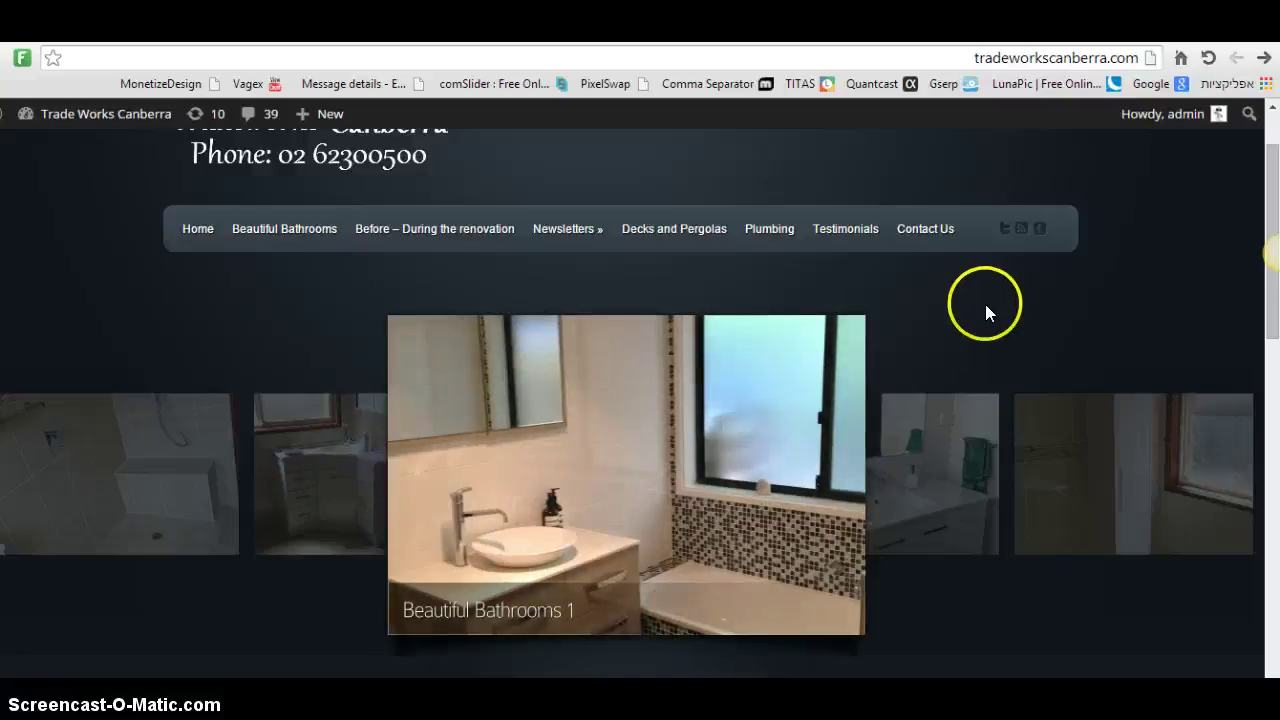
scroll(979, 324, down, 2)
scroll(978, 328, up, 2)
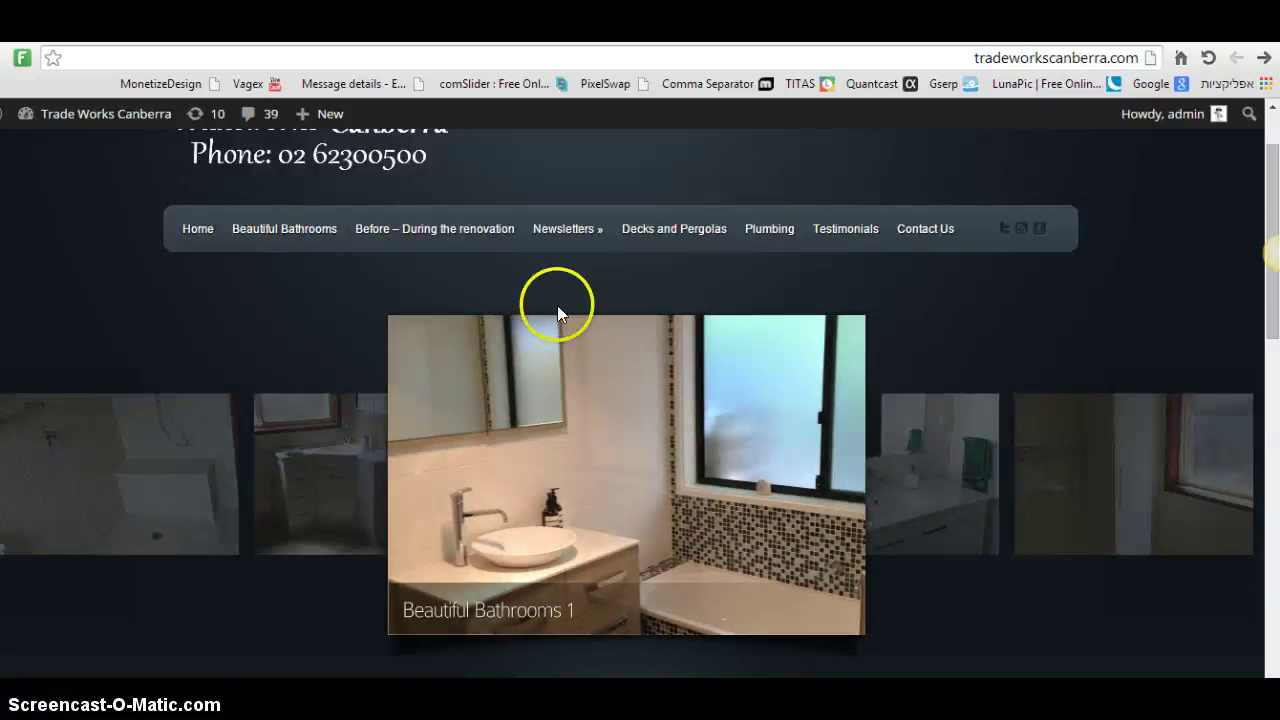